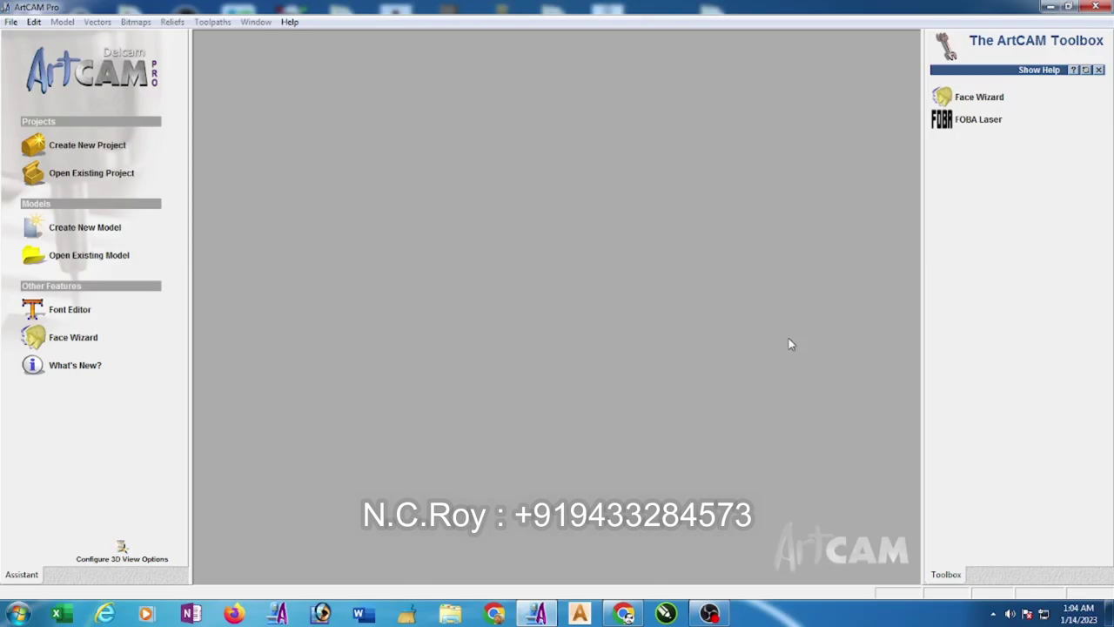
Create a new 12 x 12 inch model, entered in inches and shown as 304.8 mm square
click(75, 233)
click(422, 387)
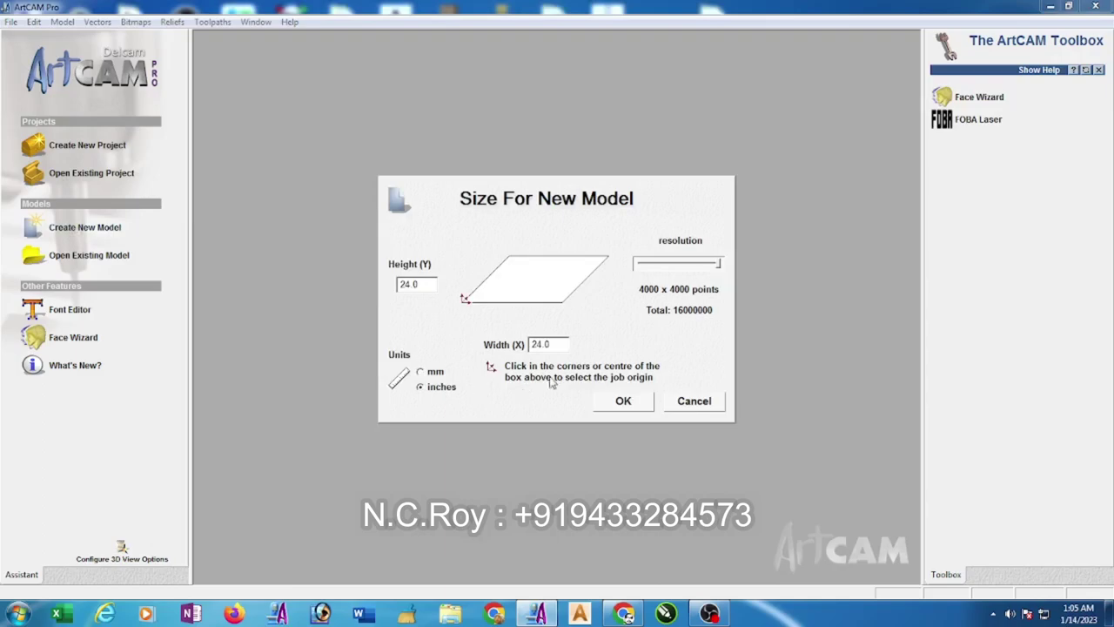
drag(554, 347, 512, 348)
text(12)
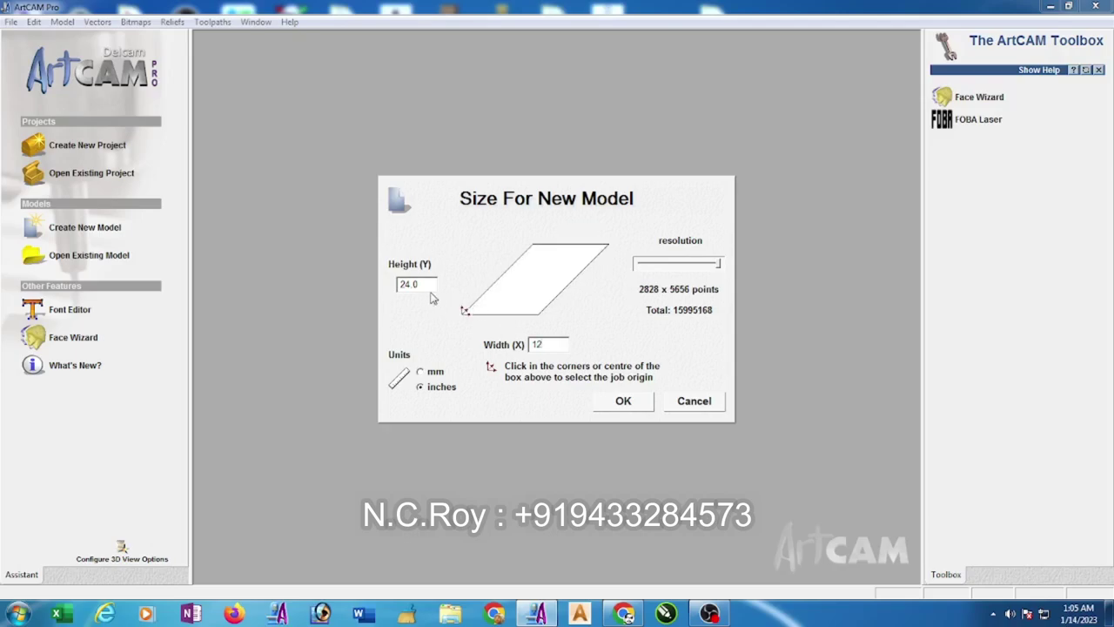
drag(430, 288, 354, 292)
text(12)
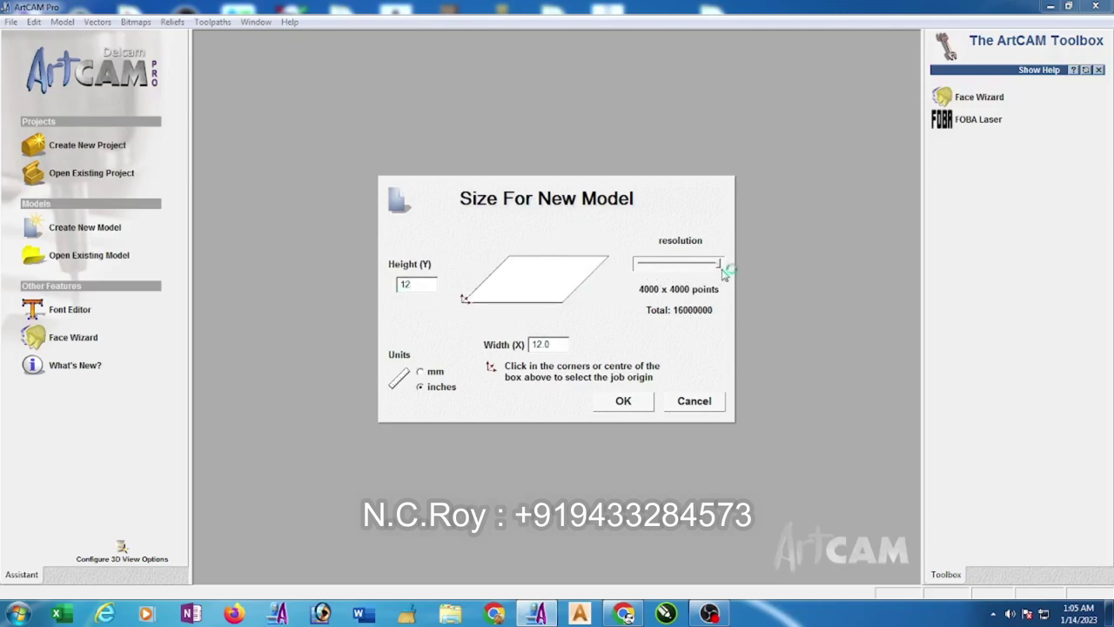
click(421, 372)
click(621, 403)
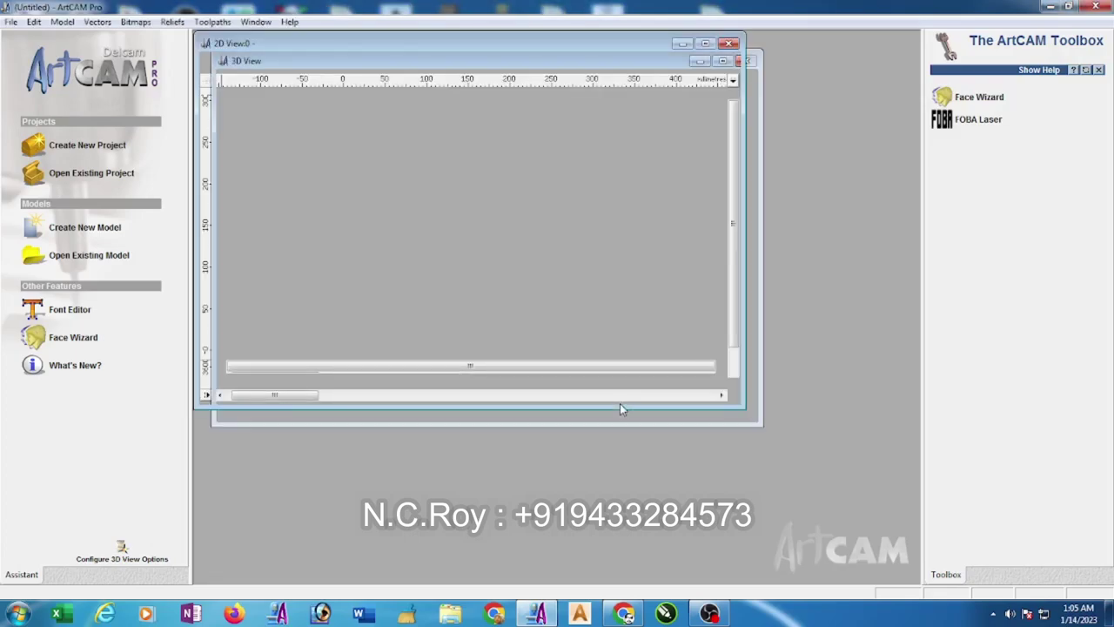
Tile the 2D and 3D views, then choose 062 (27) from the Desktop for Import 3D Model
click(257, 23)
click(276, 54)
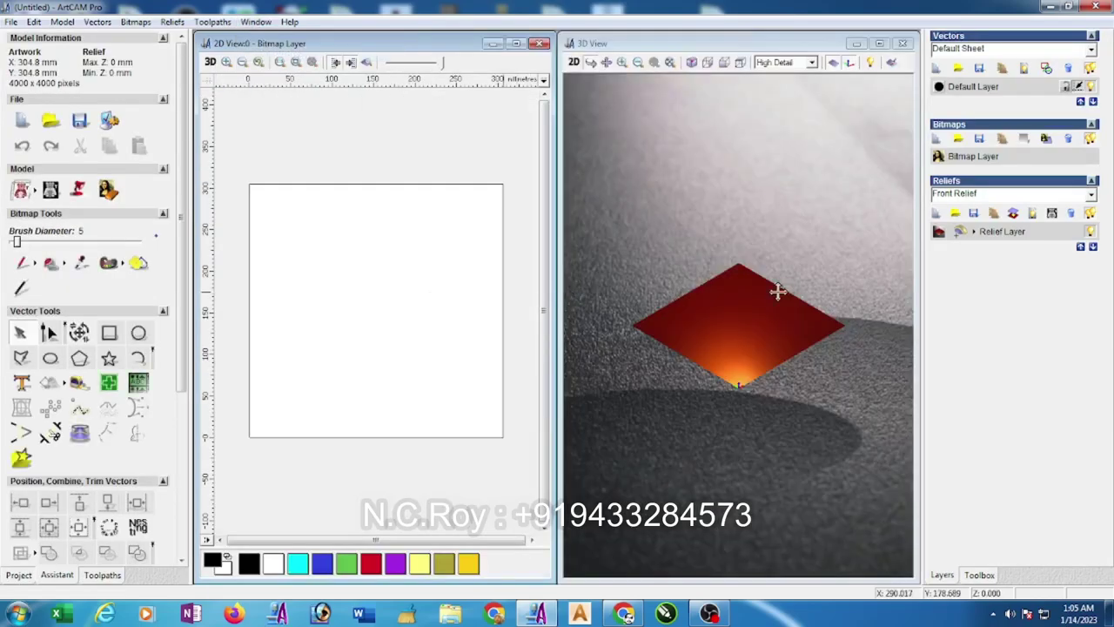
click(174, 24)
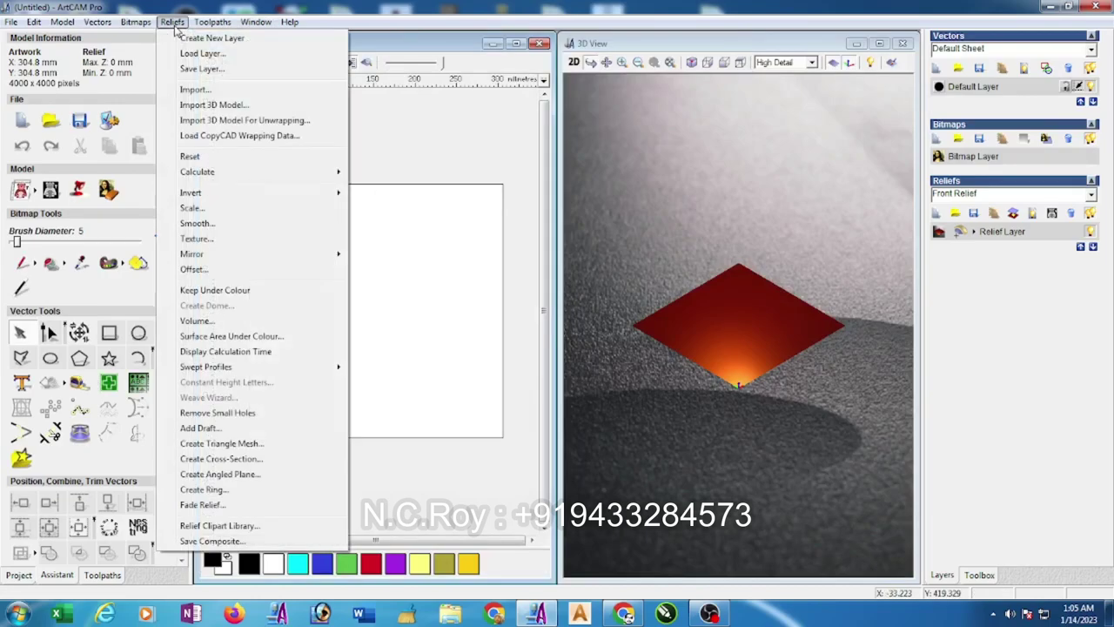
click(209, 105)
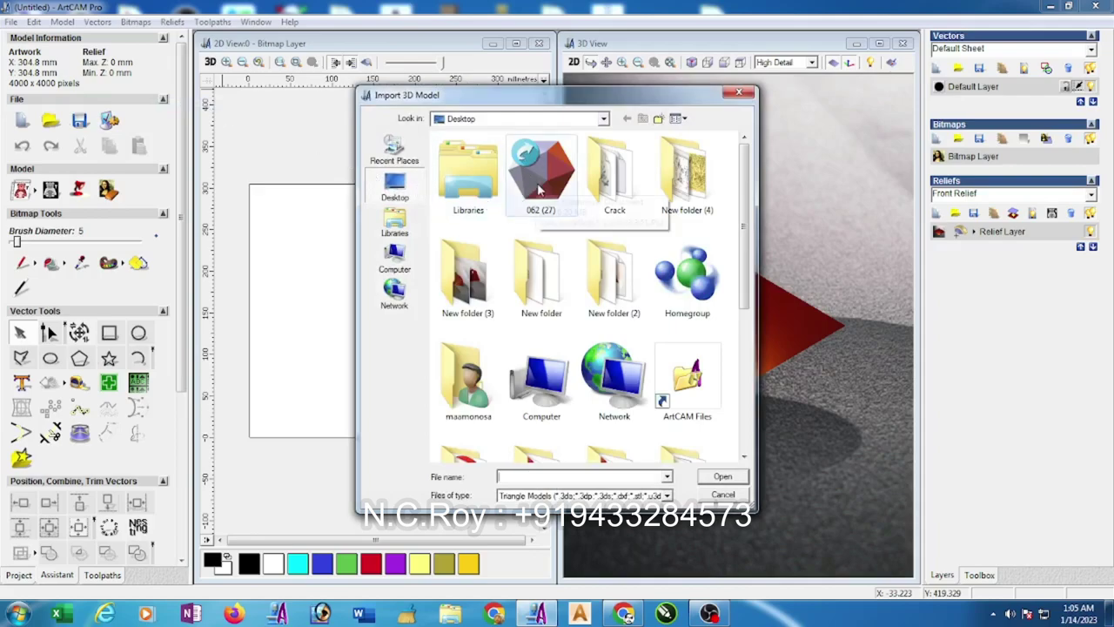
click(535, 170)
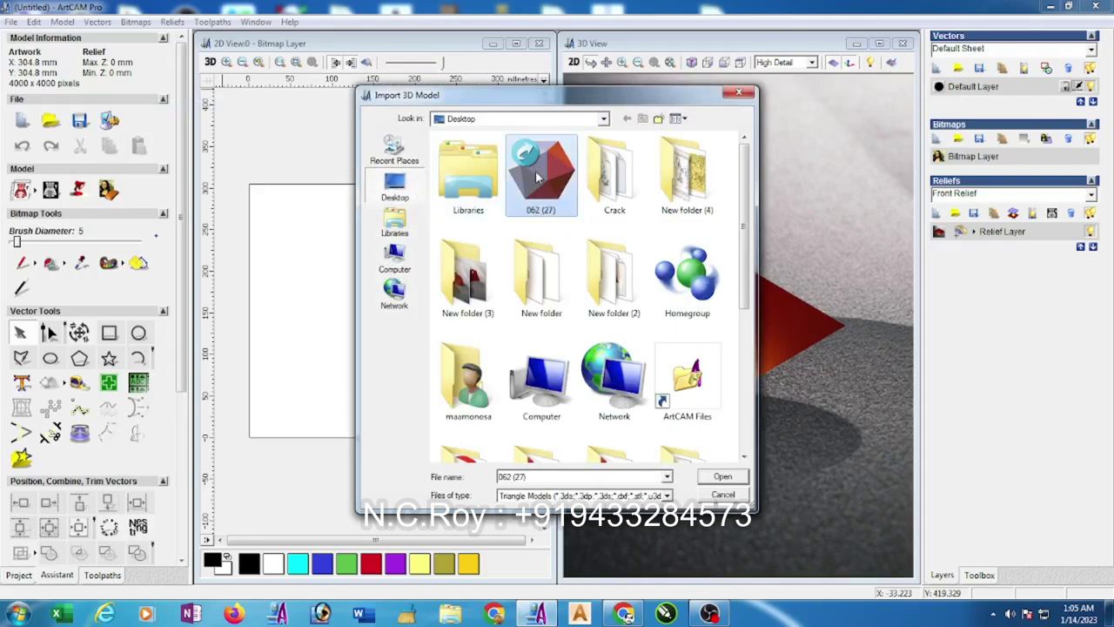
Load 062 (27) into Paste 3D Model, centre it at zero height, view side-on, and clear Z Size
click(742, 477)
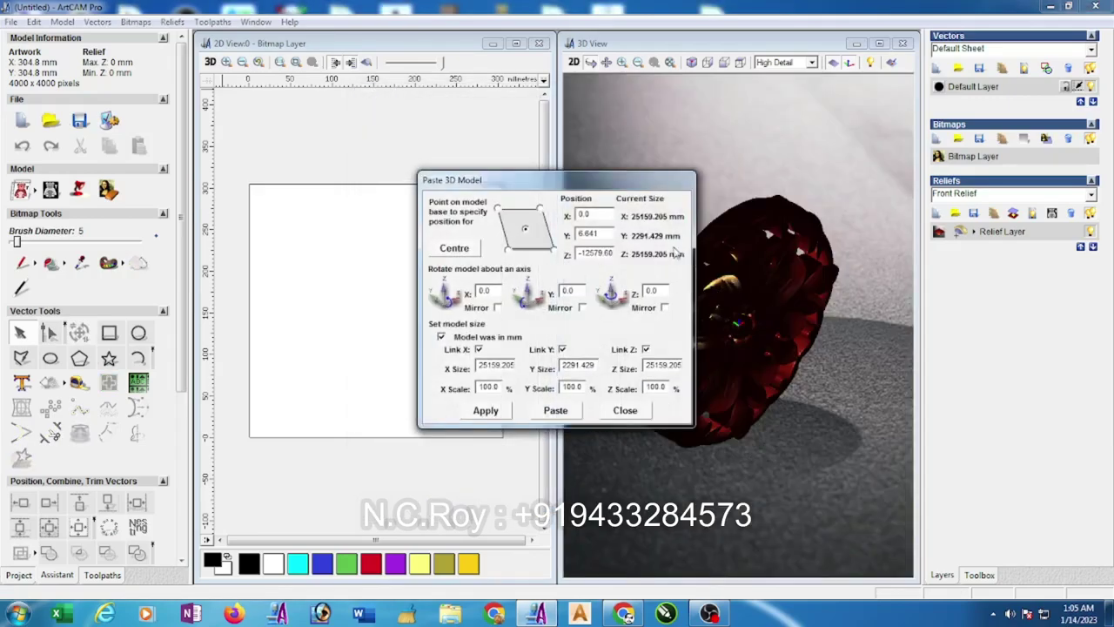
drag(625, 184, 453, 150)
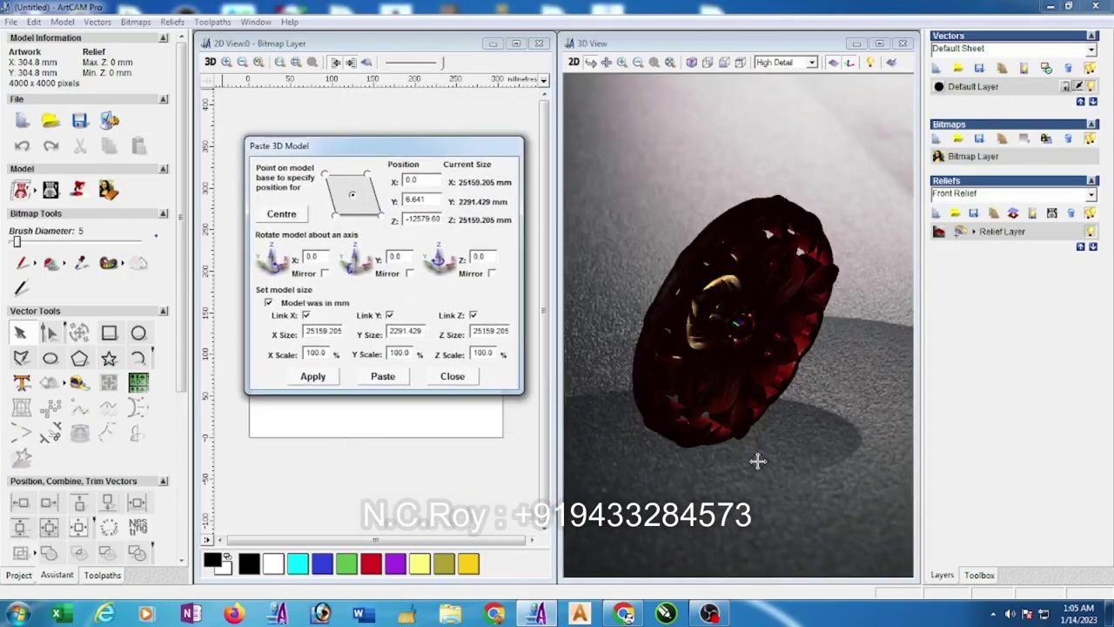
click(281, 215)
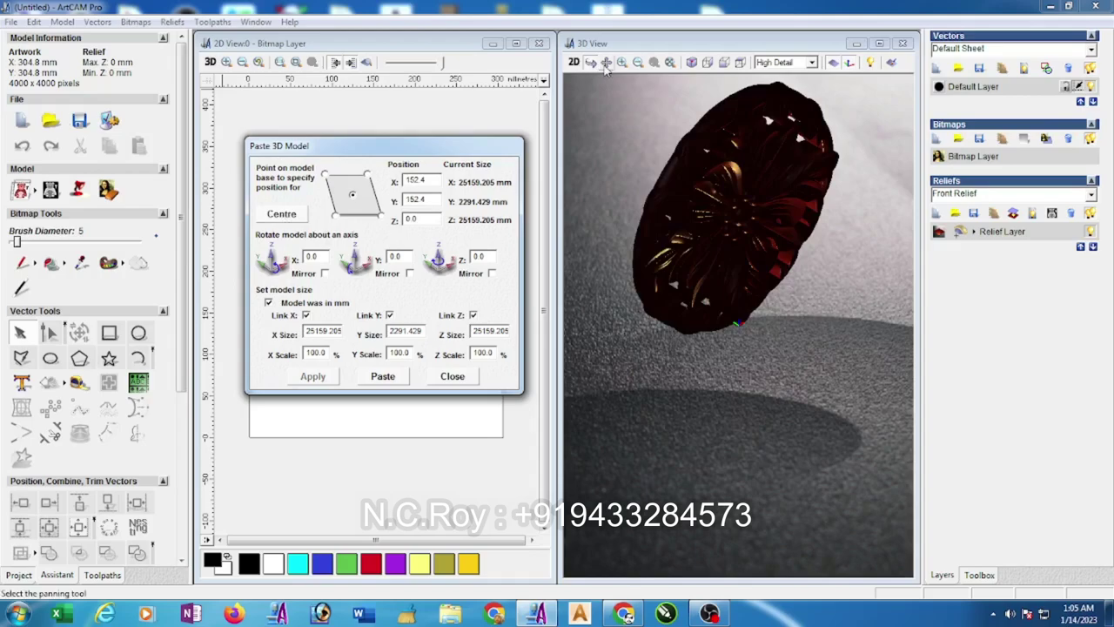
click(741, 64)
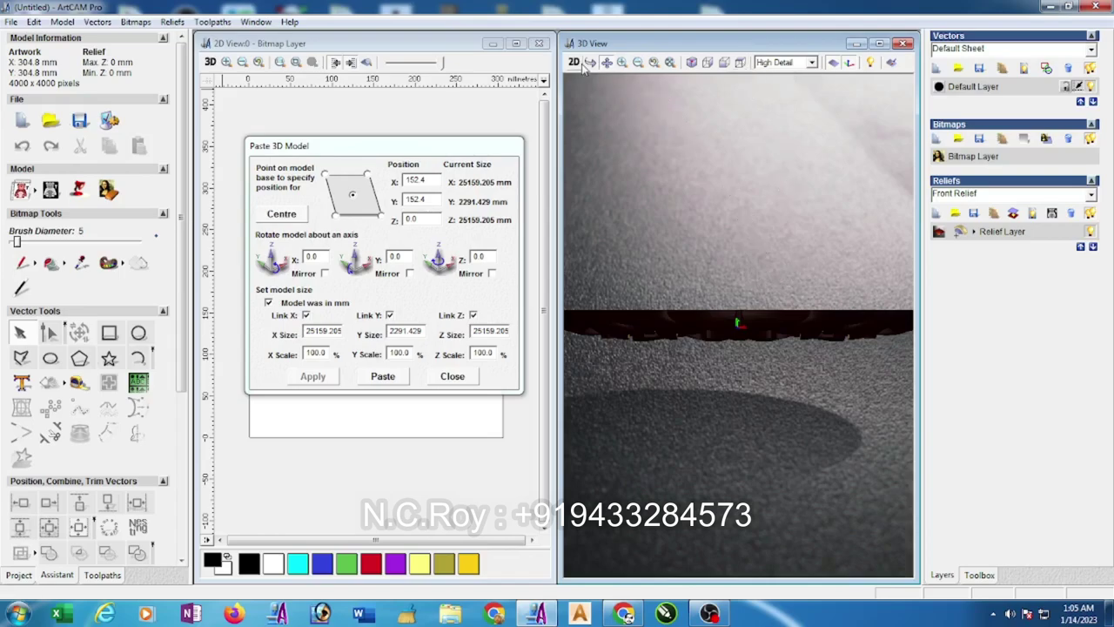
scroll(729, 237, down, 2)
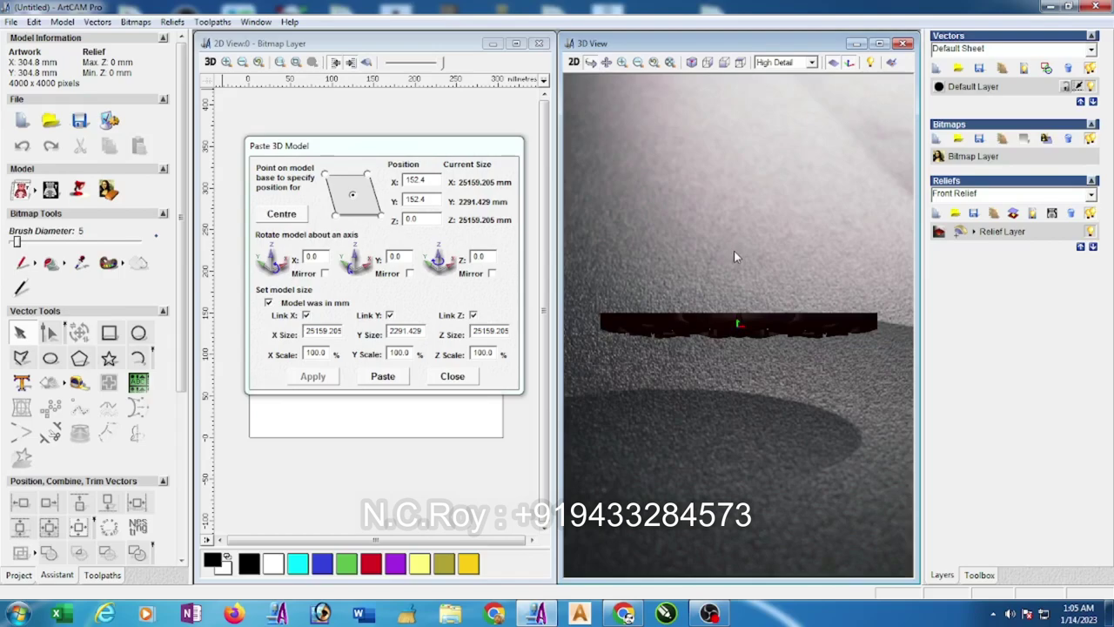
double_click(473, 334)
key(BackSpace)
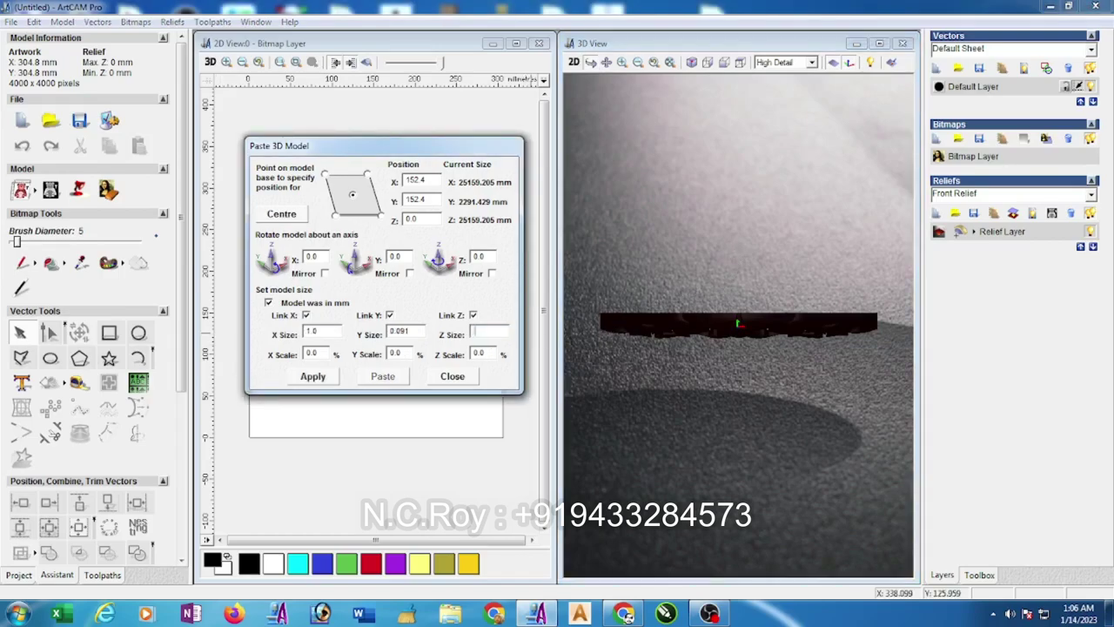
Set the linked Z Size to 100, apply it, and re-centre the model at zero height
text(100)
click(315, 381)
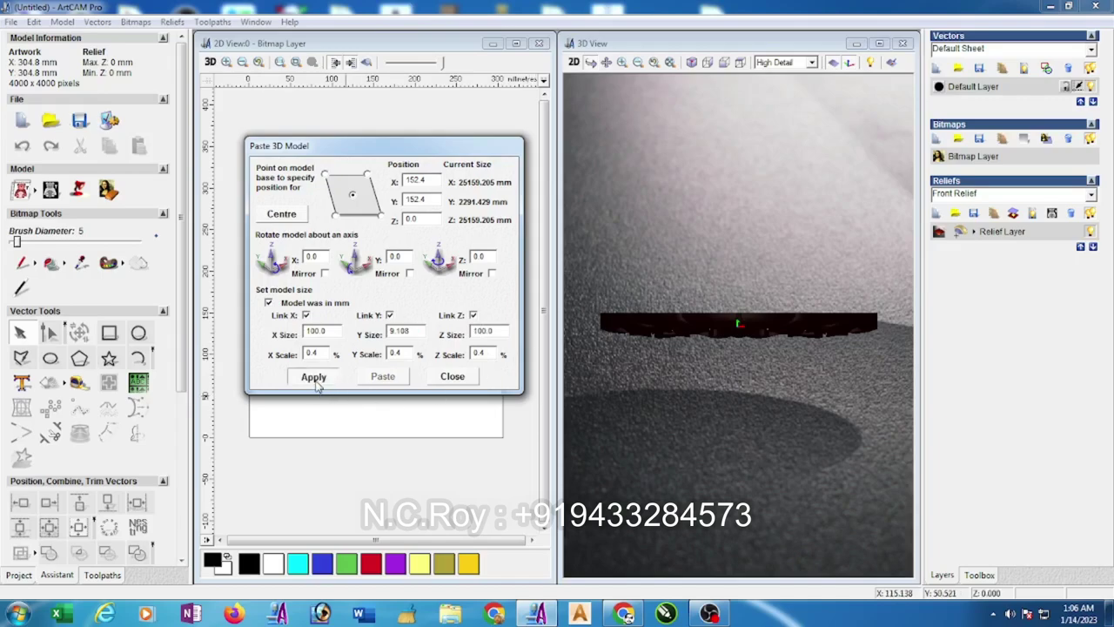
click(315, 381)
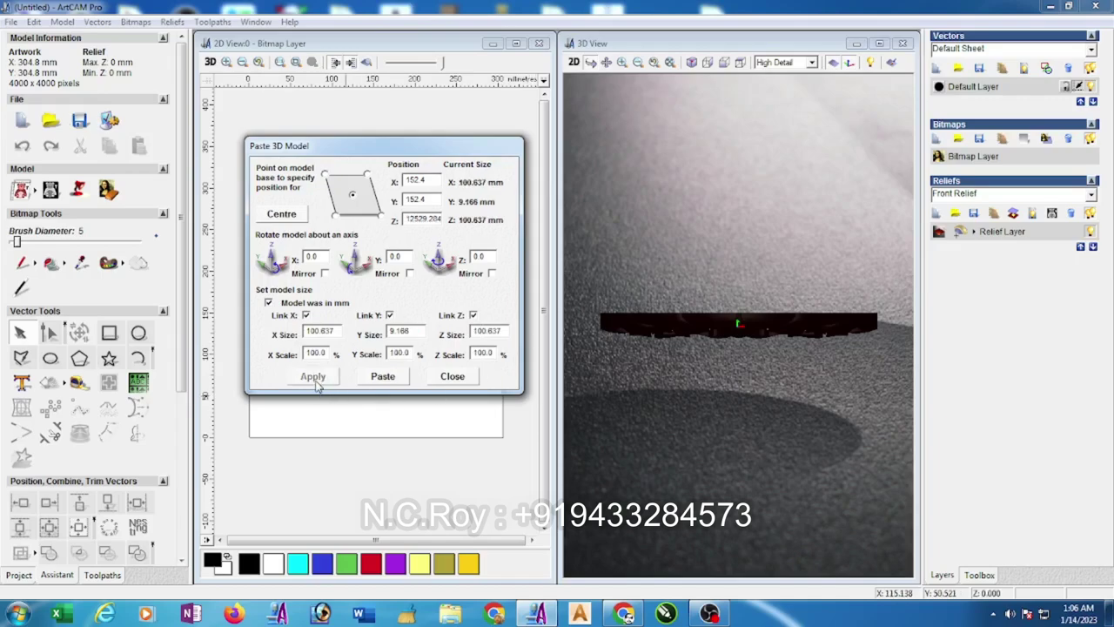
click(282, 214)
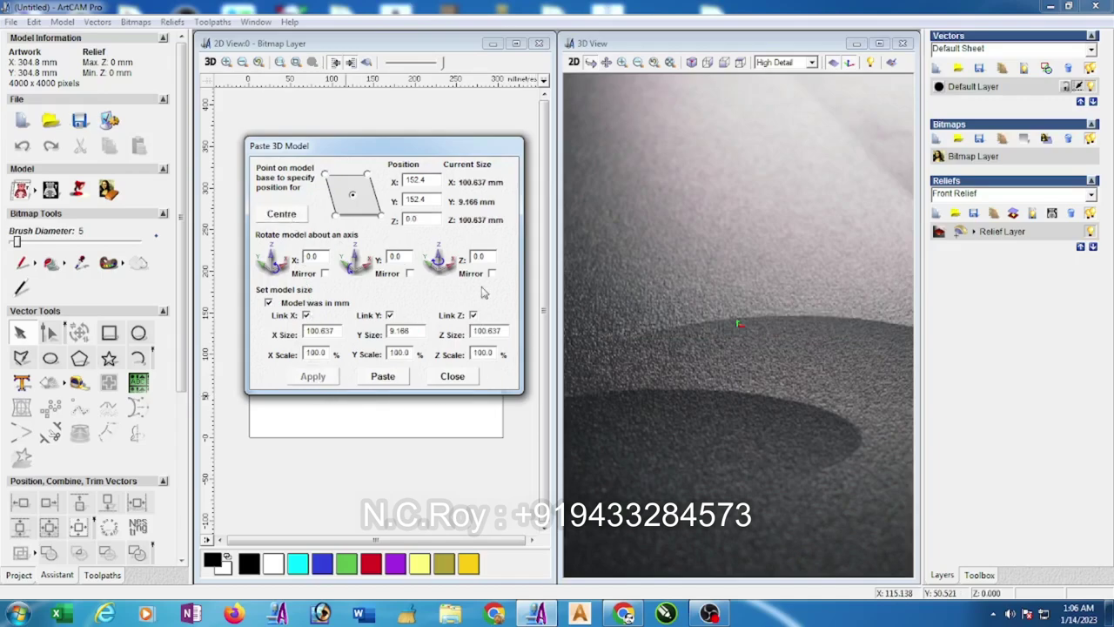
click(744, 319)
Enlarge the model to Z Size 200 and re-centre it at zero height
scroll(736, 305, up, 2)
scroll(736, 309, up, 2)
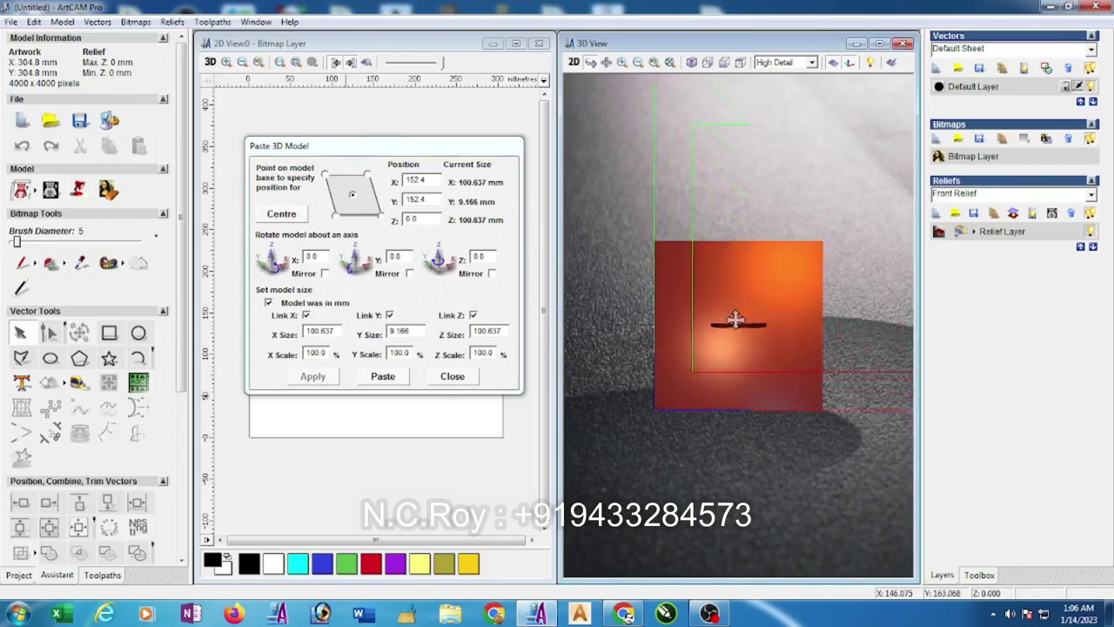
scroll(733, 315, up, 3)
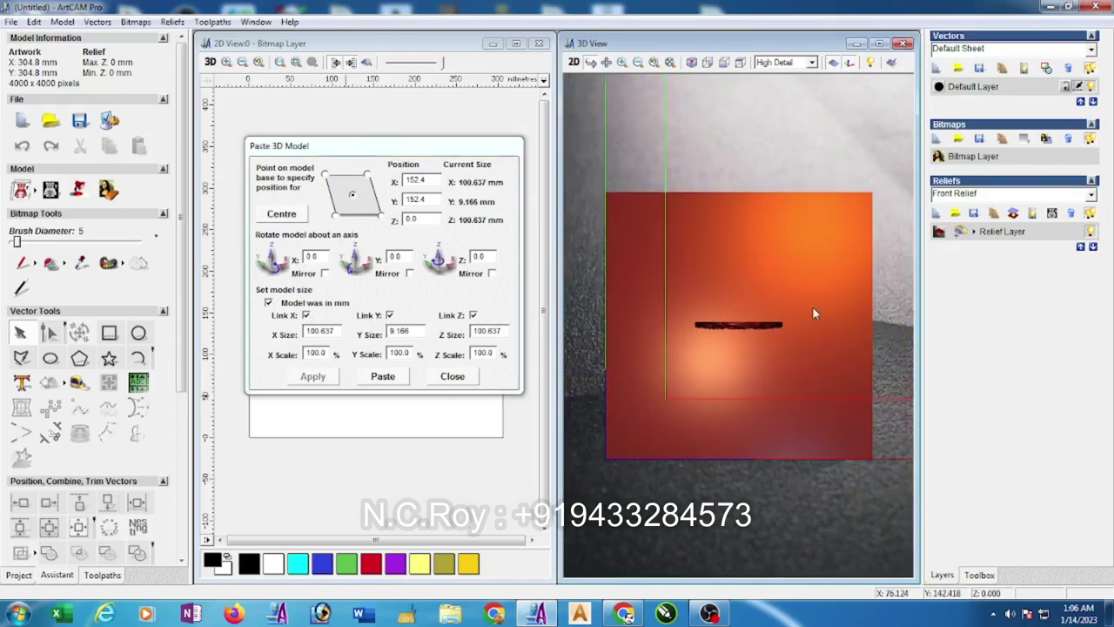
drag(505, 330, 450, 342)
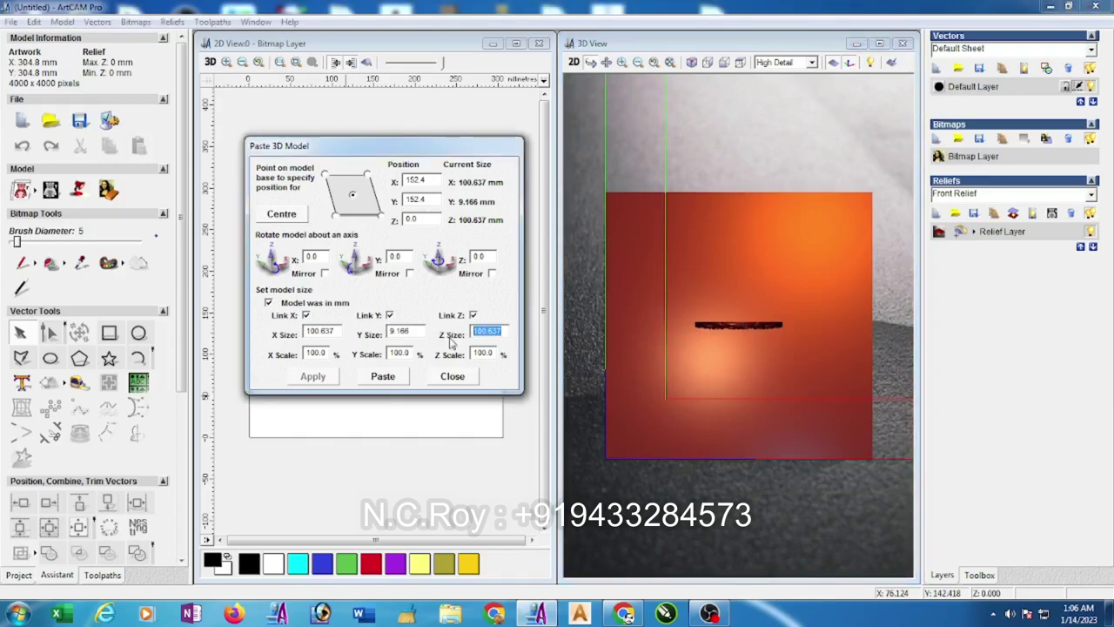
text(200)
key(Tab)
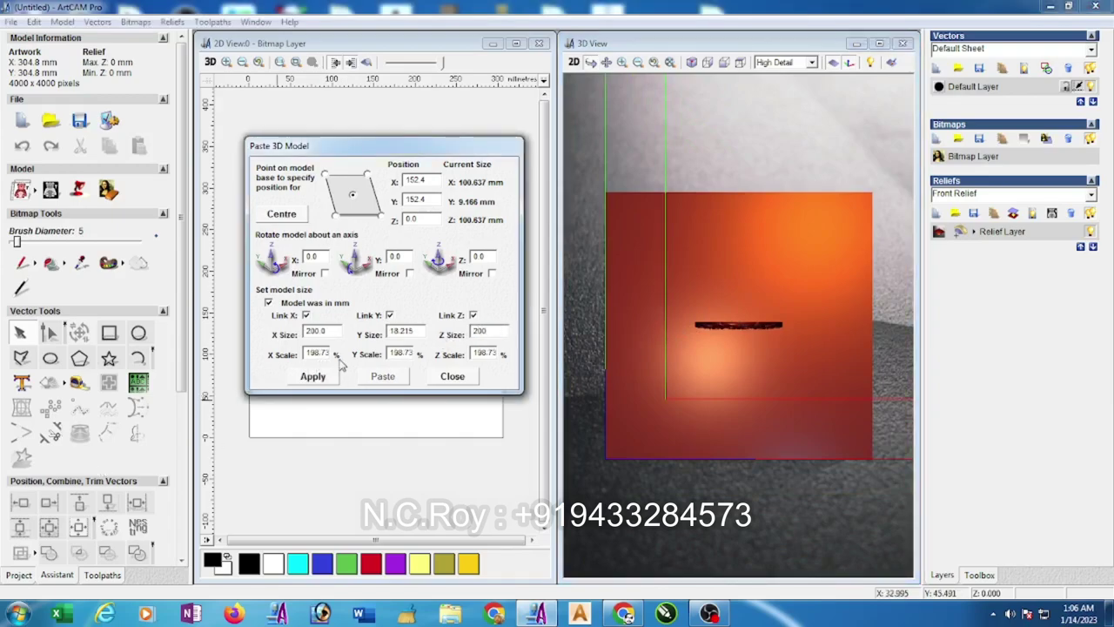
click(329, 382)
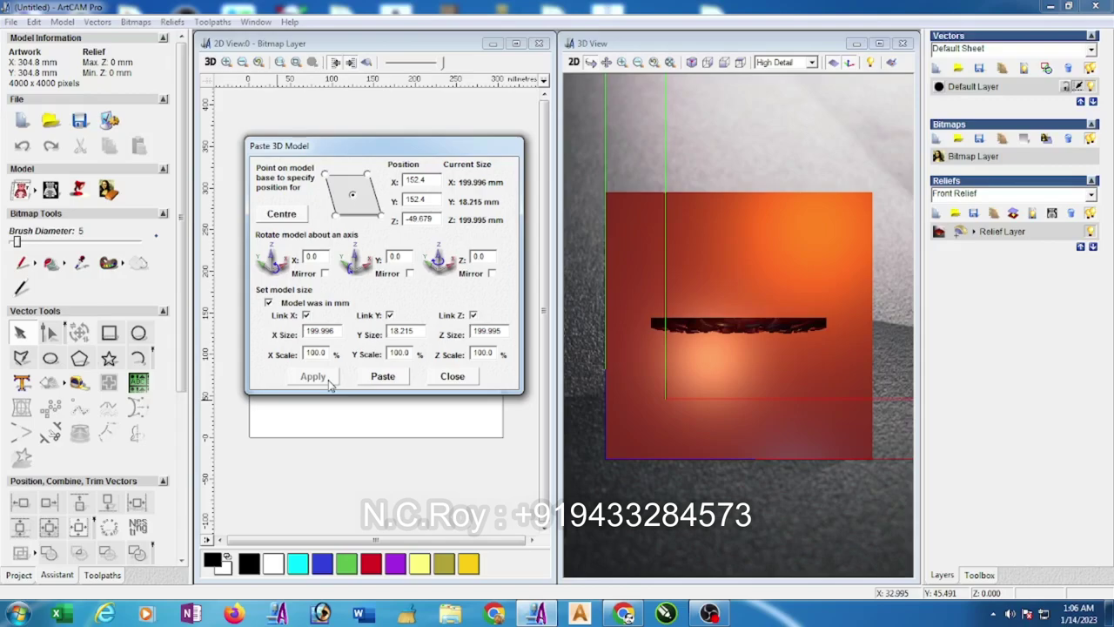
click(282, 215)
Try Z Size 150, then settle on 250 (249.999 x 22.769 x 249.999 mm) and preview it
double_click(505, 331)
text(150)
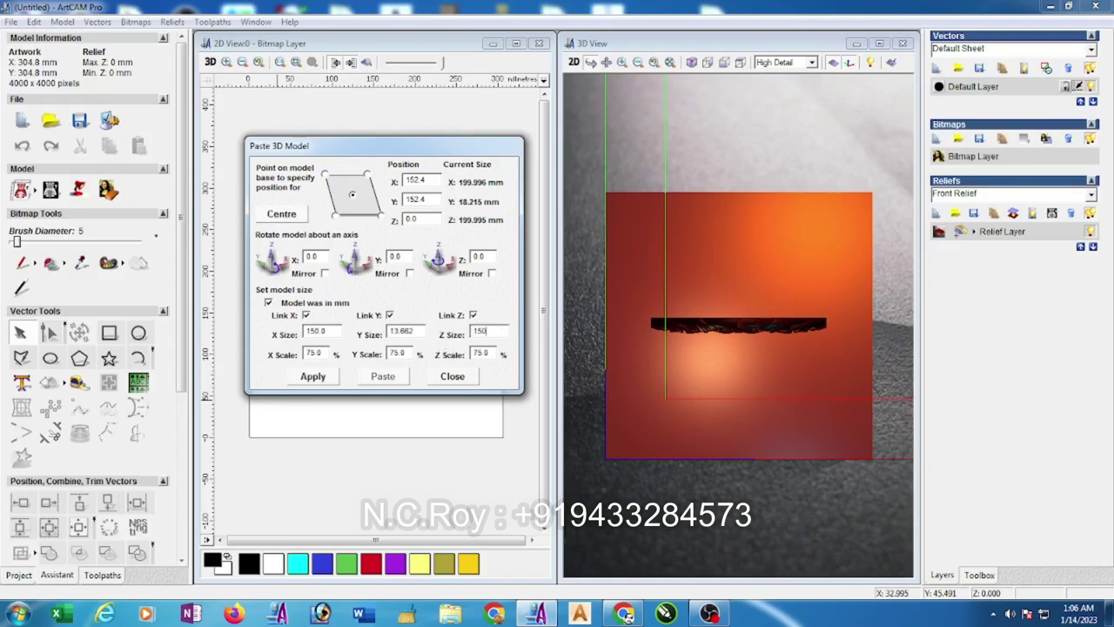
click(312, 376)
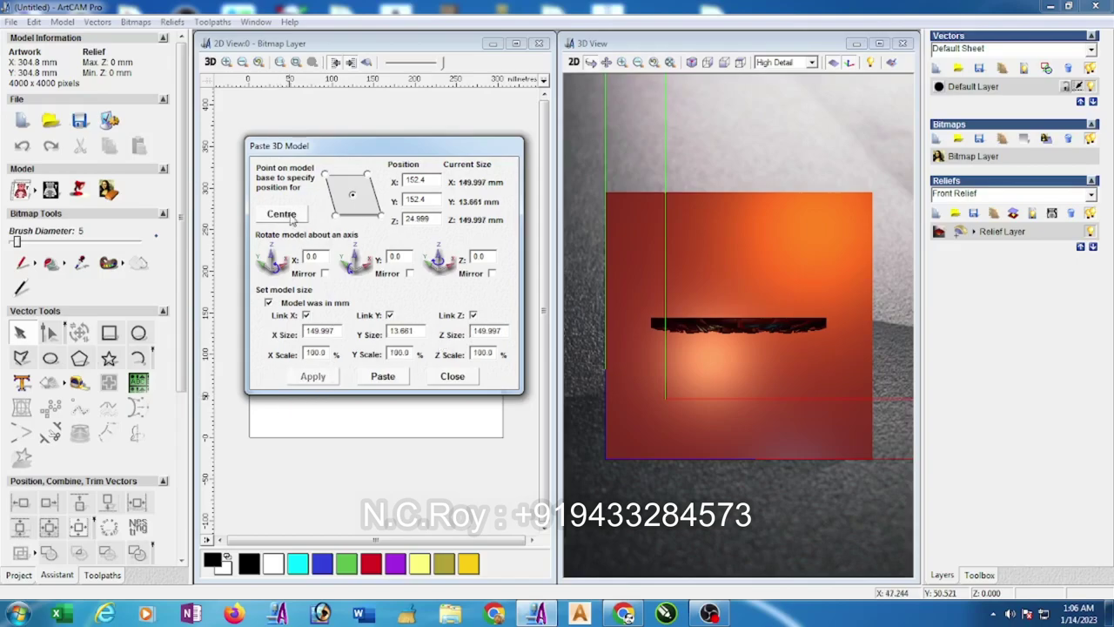
double_click(504, 332)
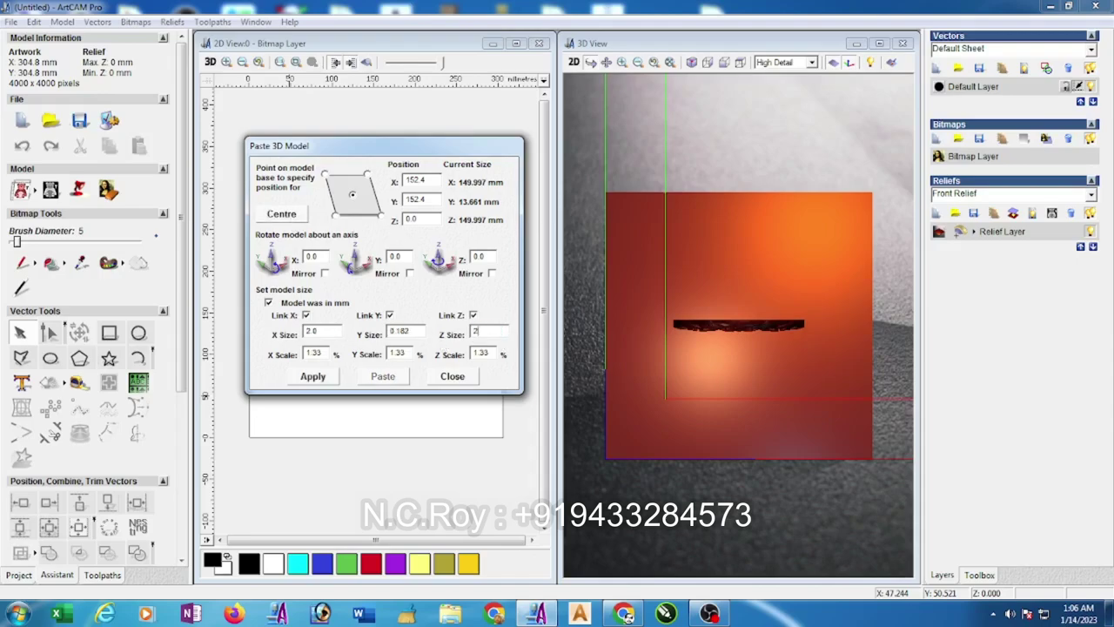
text(250)
click(312, 376)
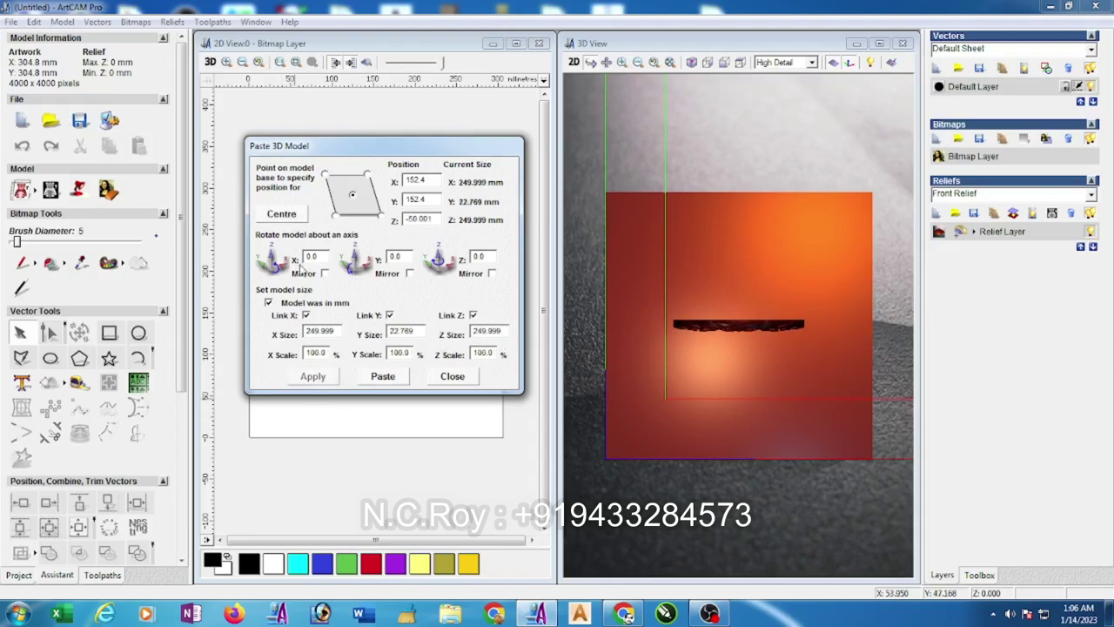
click(281, 215)
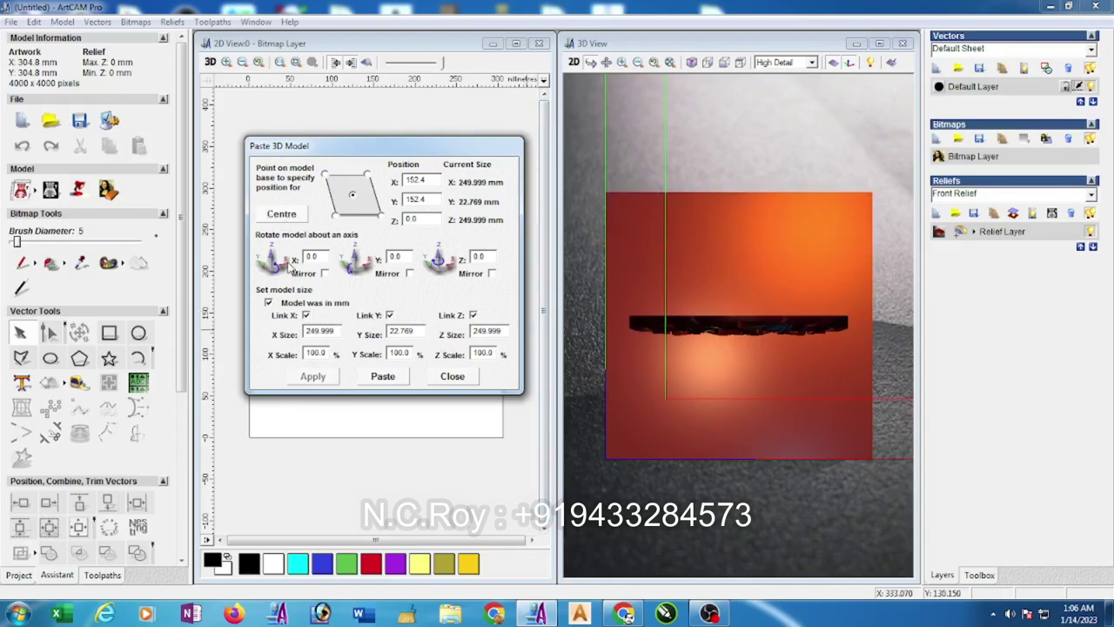
Rotate the model 90° about X so it lies flat, and centre it with its base at Z 0
double_click(312, 258)
text(90)
click(329, 383)
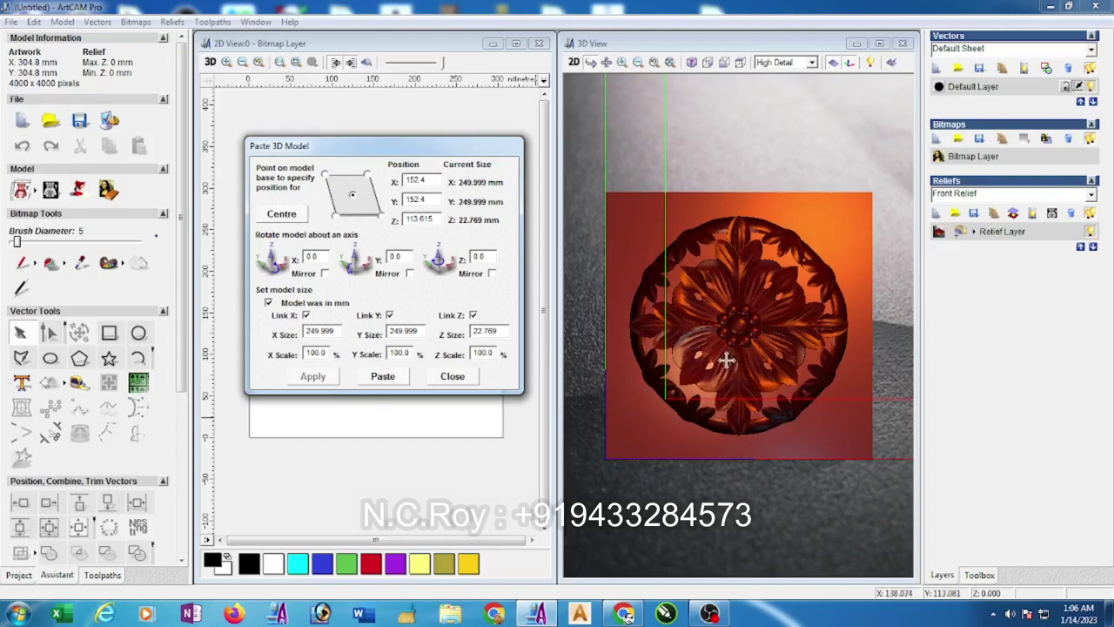
click(297, 217)
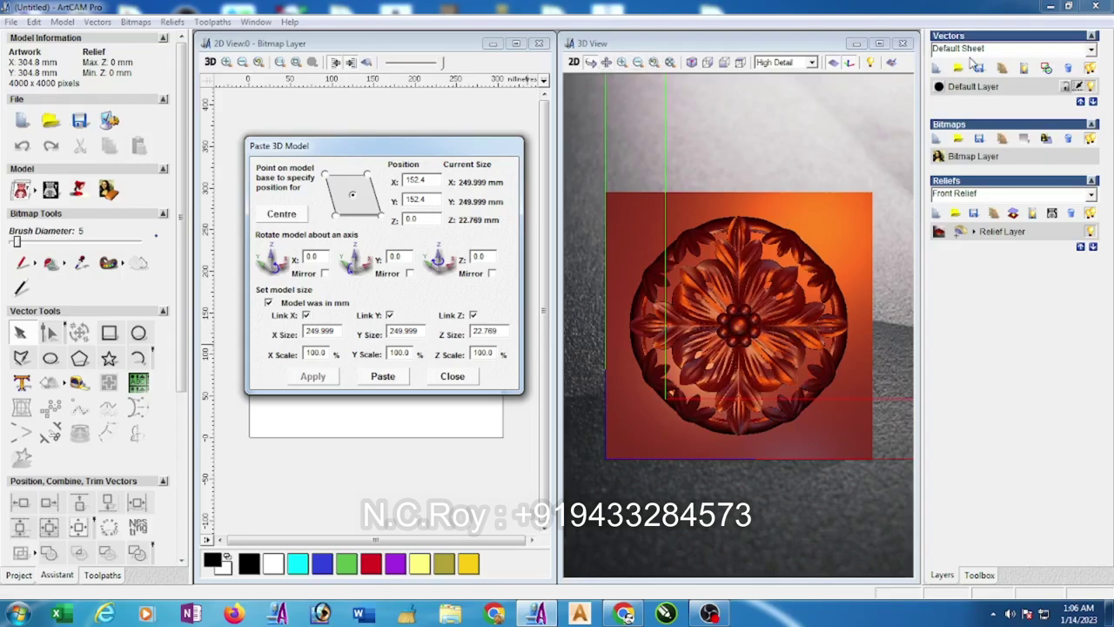
Check the flat medallion from a zoomed top view, then front and isometric views
click(725, 93)
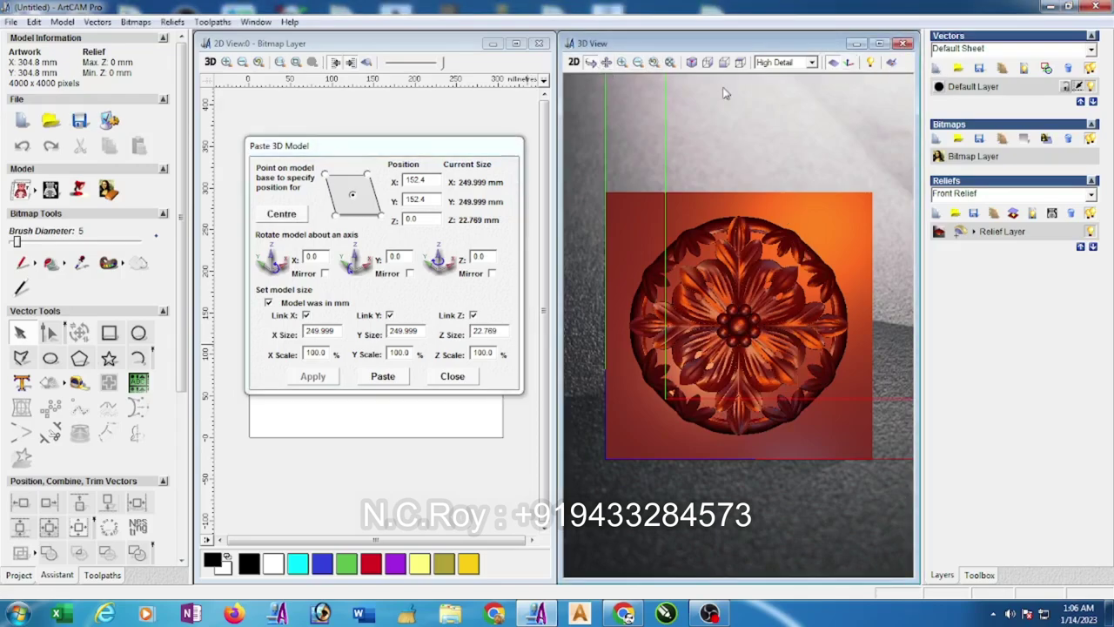
click(591, 63)
drag(816, 336, 795, 251)
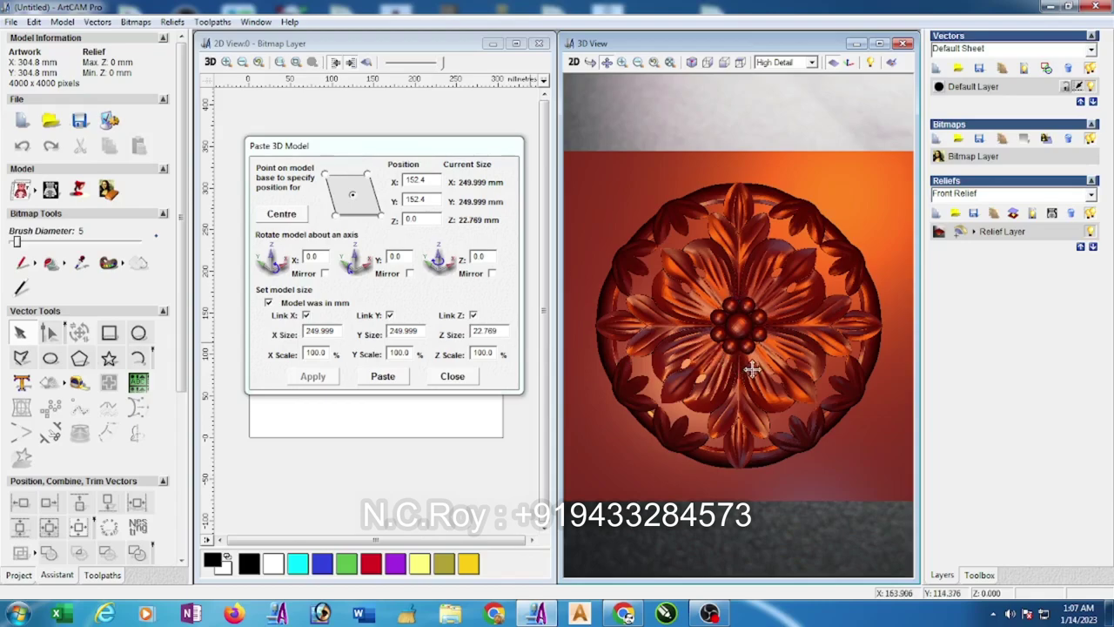
click(708, 63)
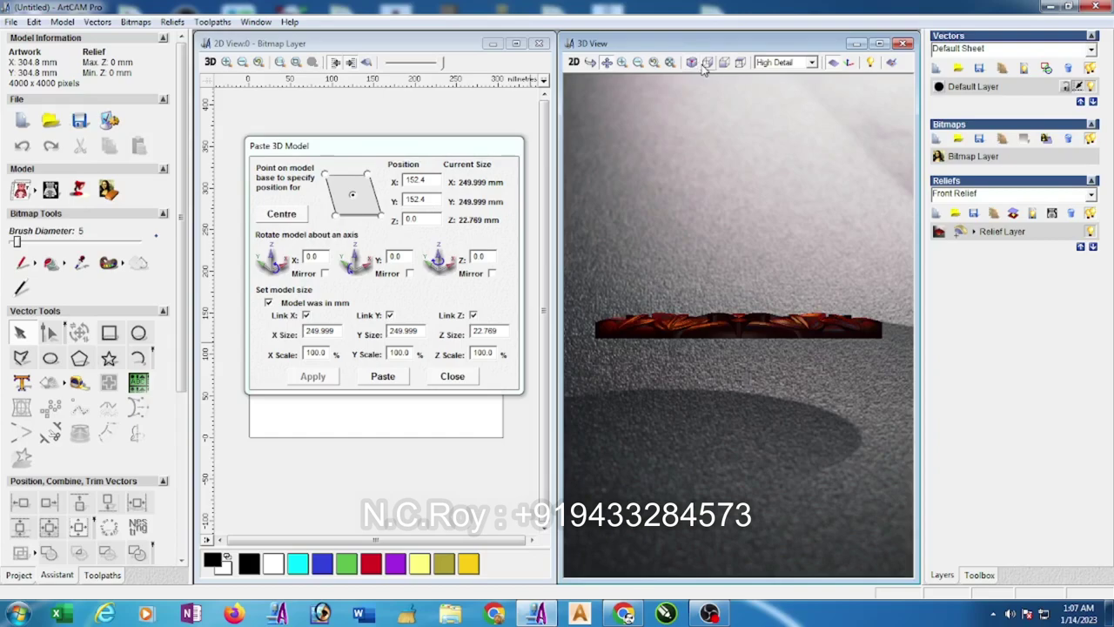
click(693, 63)
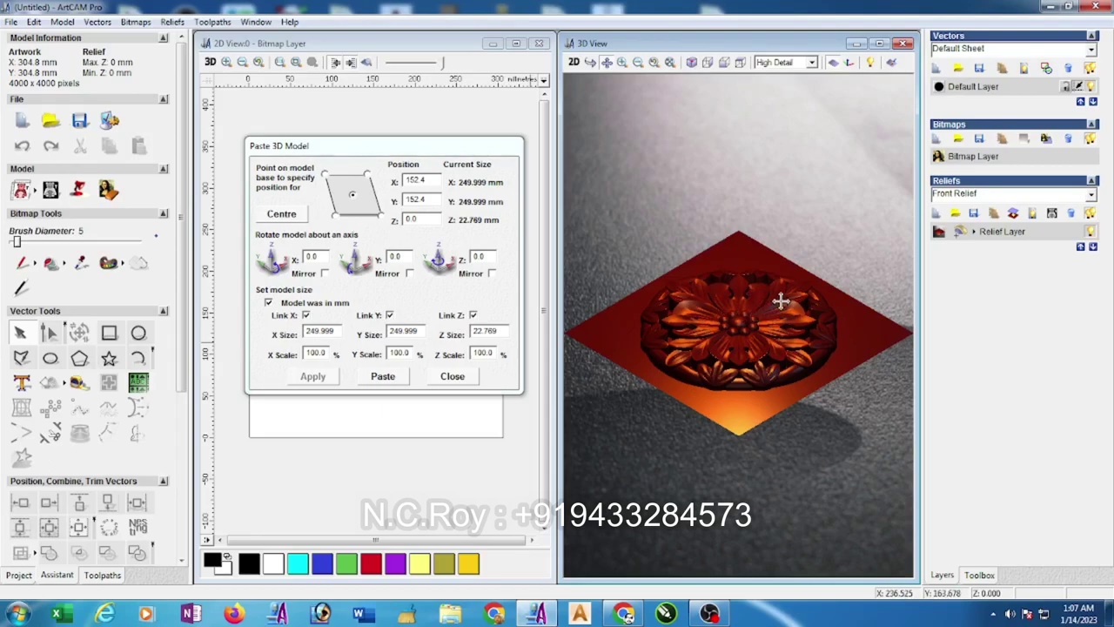
Paste the medallion into the relief, close Paste 3D Model, and inspect it in 2D and 3D
click(383, 377)
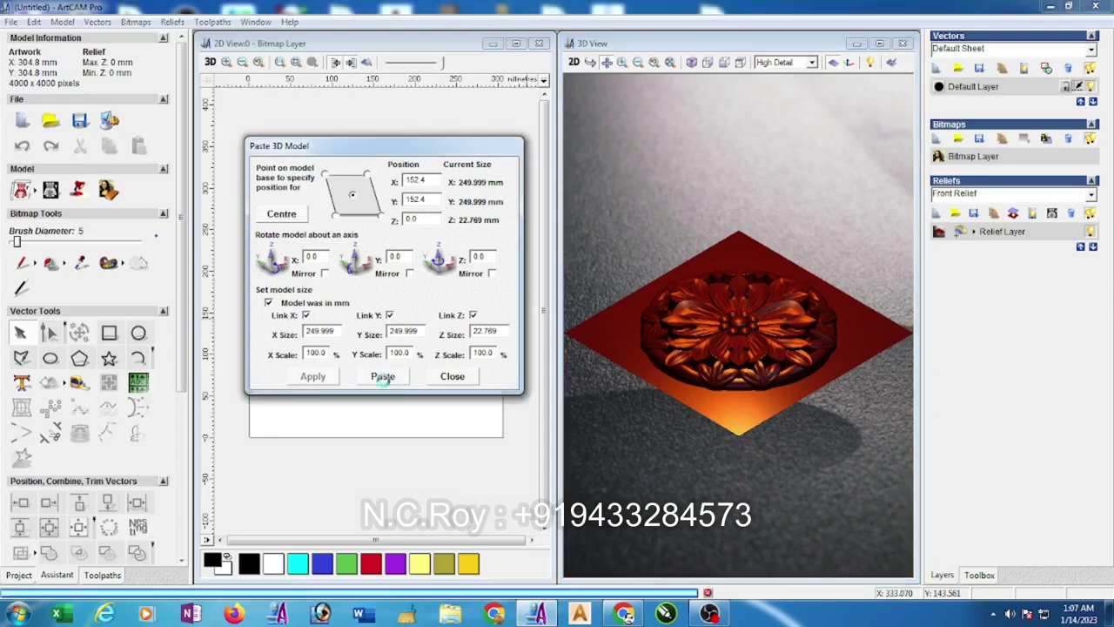
click(460, 383)
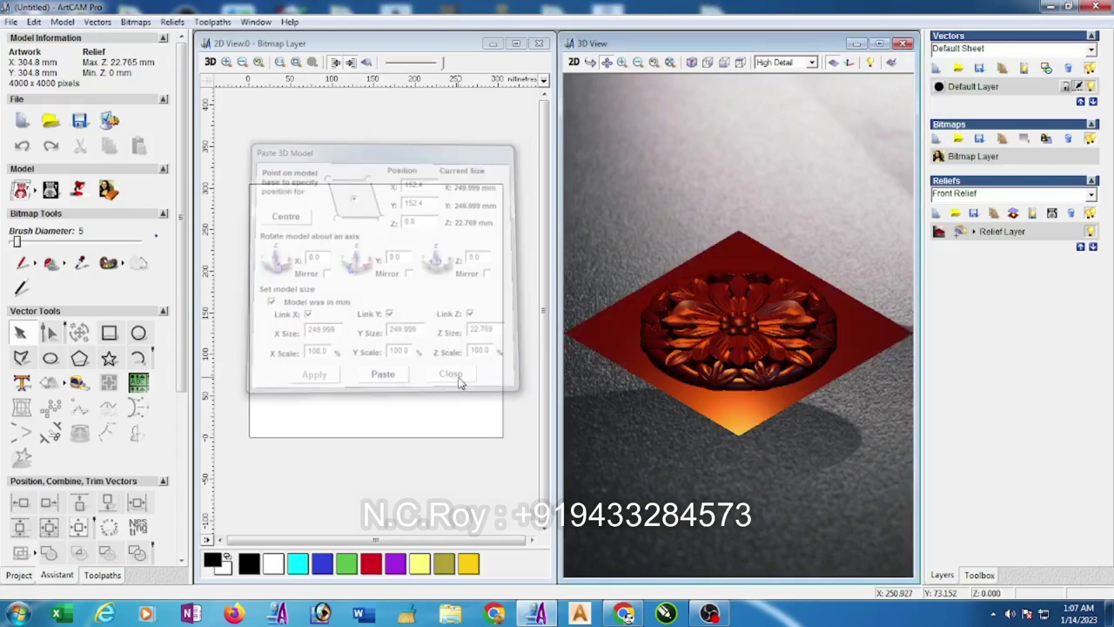
click(367, 63)
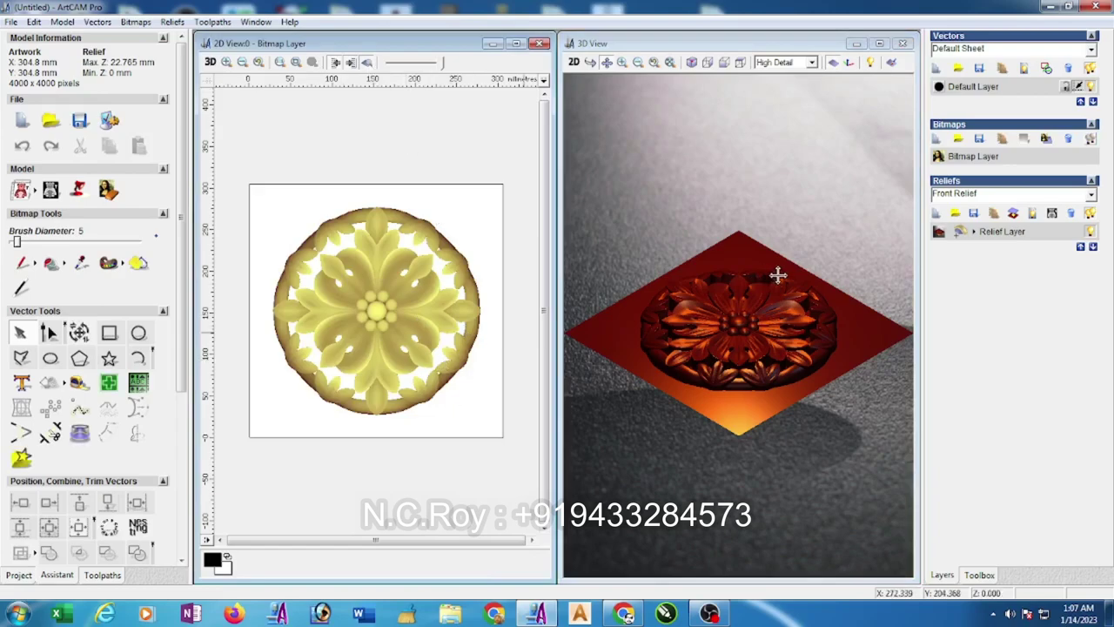
mouse_move(779, 274)
mouse_down()
mouse_move(781, 356)
mouse_move(771, 281)
mouse_up()
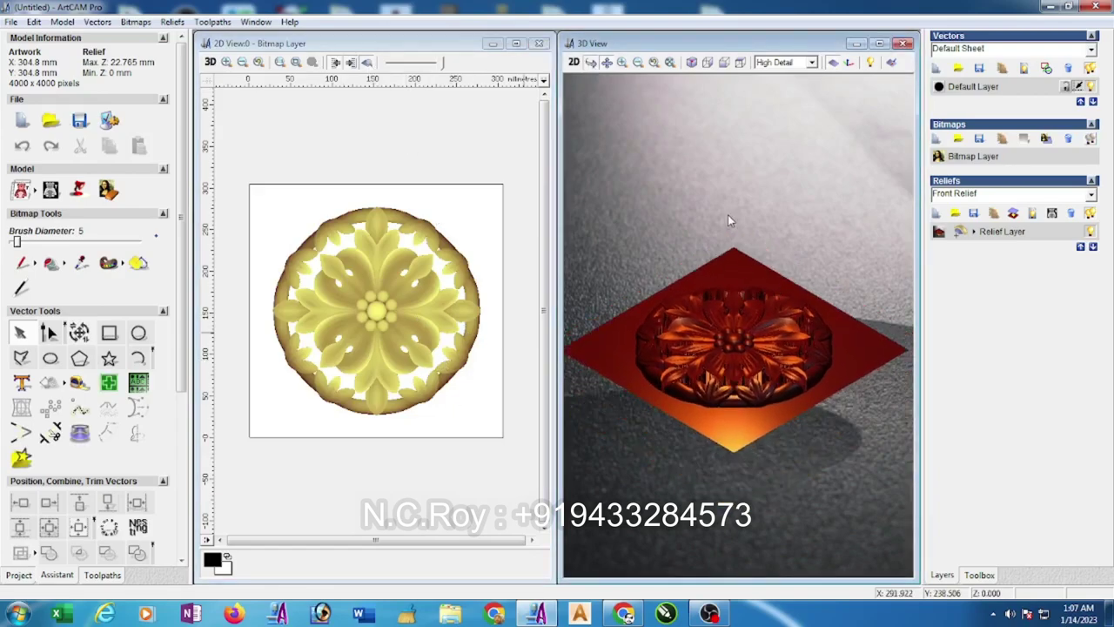
mouse_move(728, 215)
mouse_down()
mouse_move(771, 369)
mouse_move(723, 425)
mouse_move(744, 315)
mouse_up()
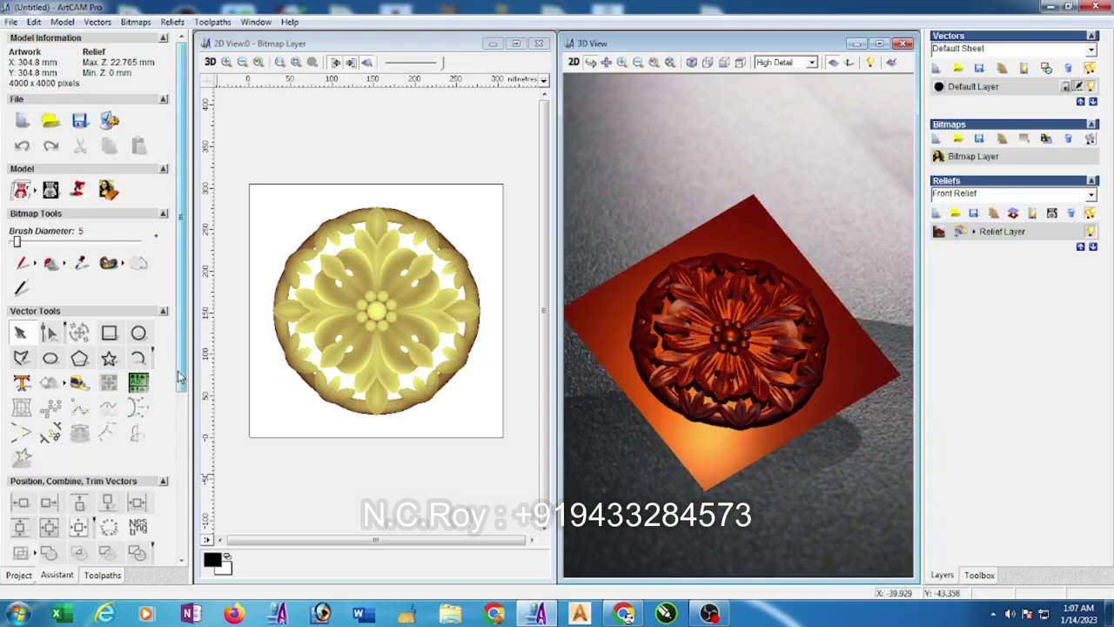
Scale the whole relief layer's height from 22.765 mm down to 15 mm
scroll(167, 468, down, 3)
click(137, 449)
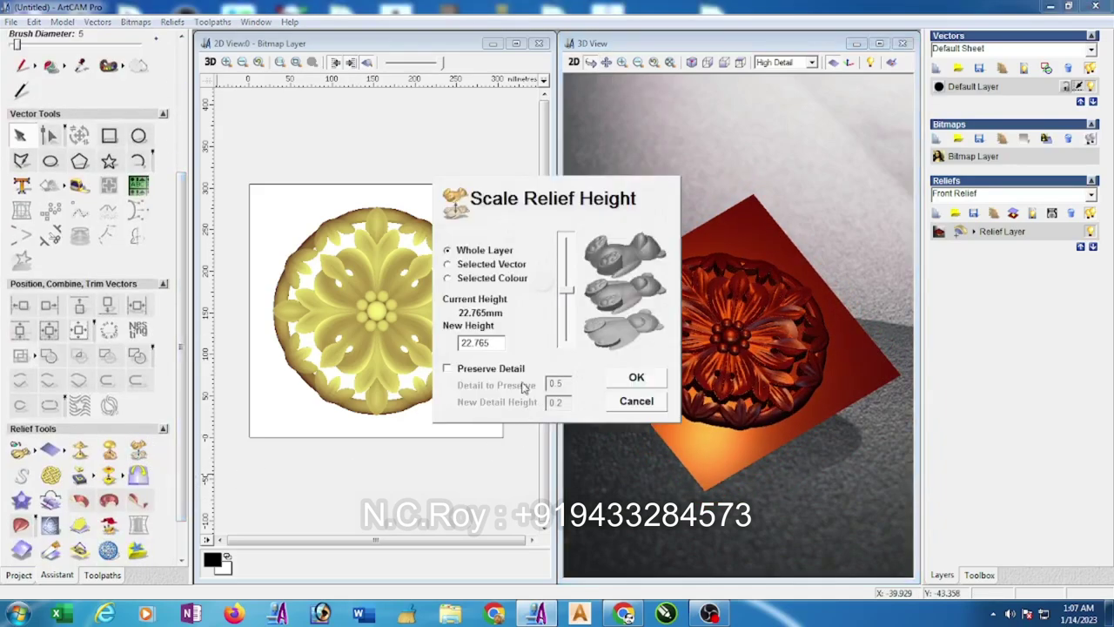
double_click(495, 345)
text(15)
click(633, 378)
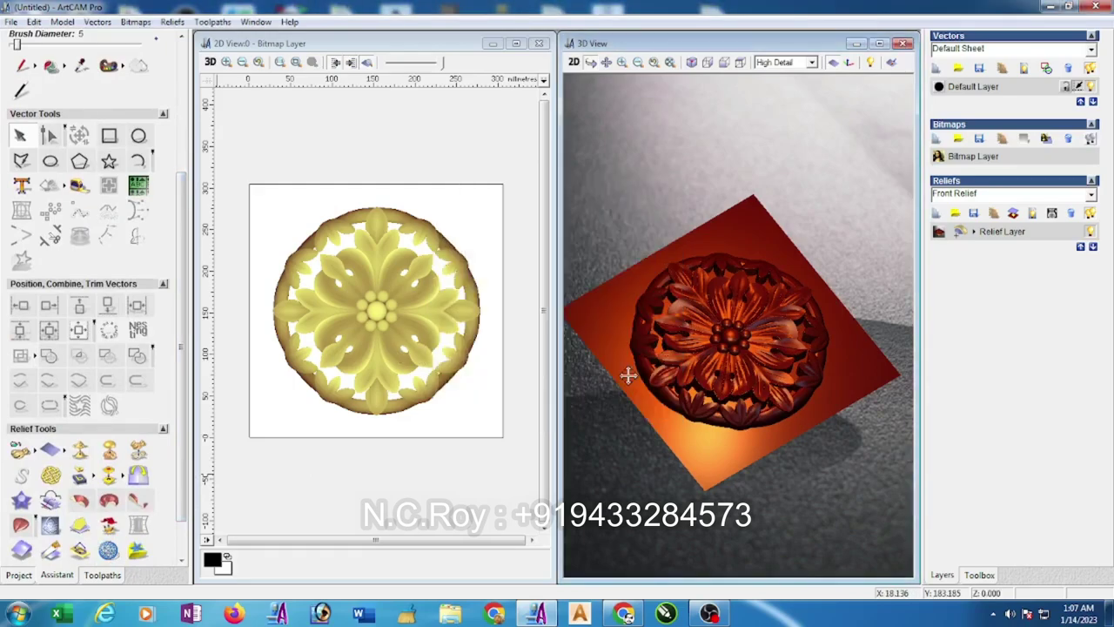
mouse_move(627, 374)
mouse_down()
mouse_move(798, 375)
mouse_move(805, 349)
mouse_up()
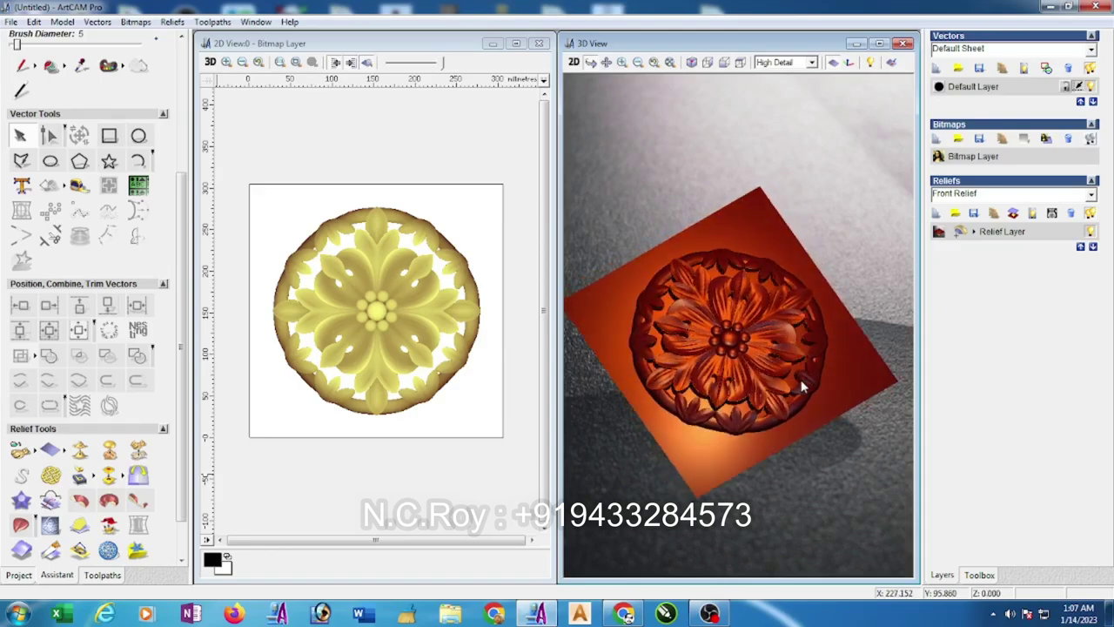
Save the composite relief to the Desktop as a 15mm ArtCAM 9 .rlf file, then quit without saving
click(167, 23)
click(214, 540)
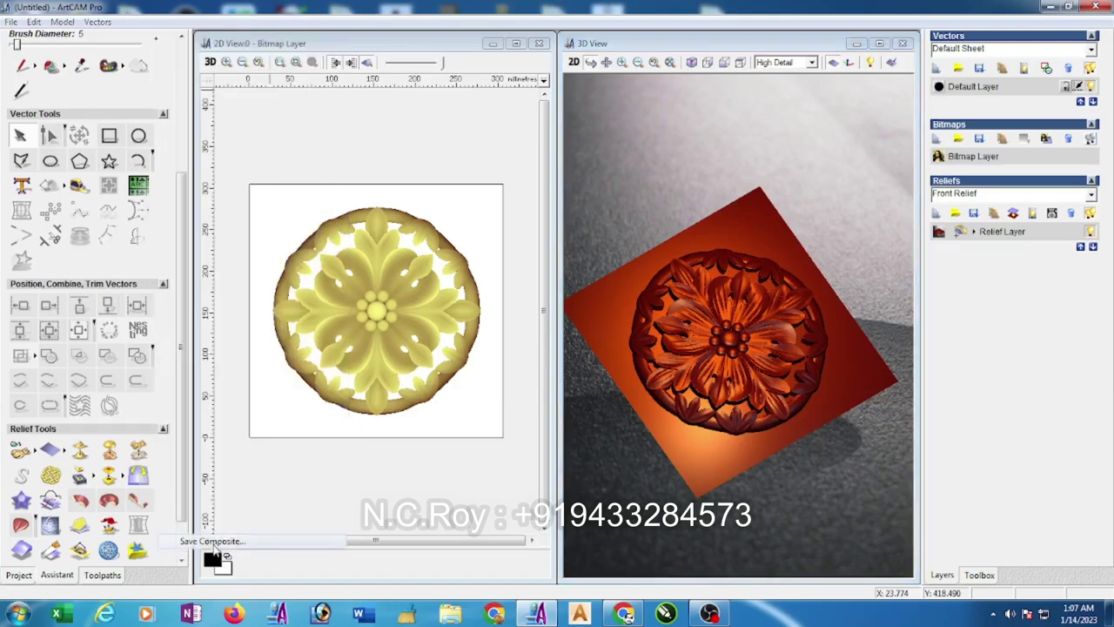
click(667, 495)
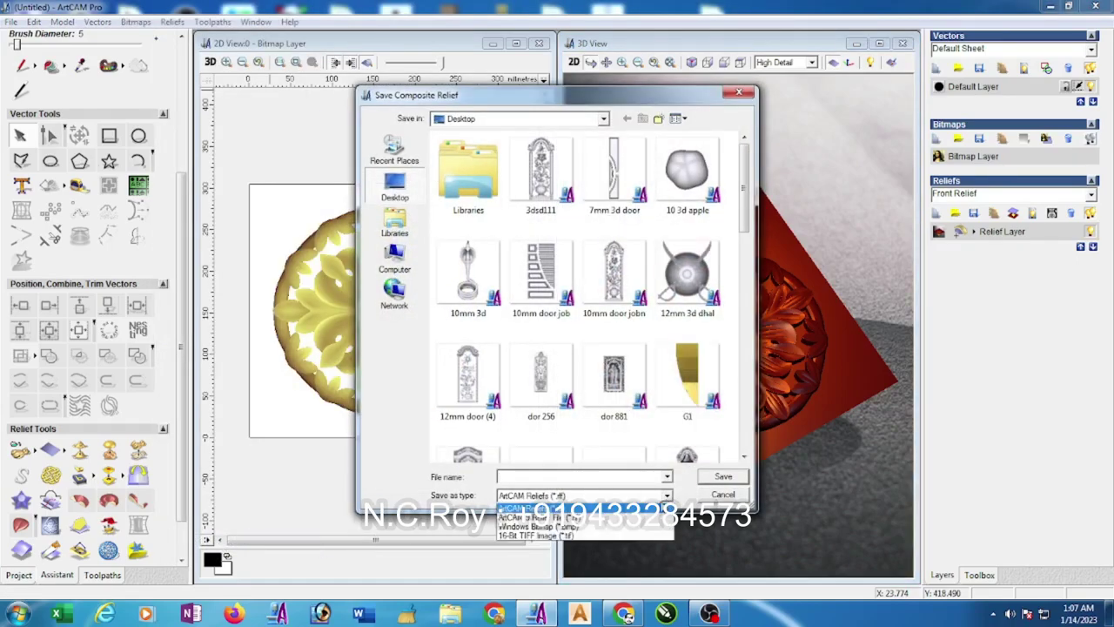
click(588, 520)
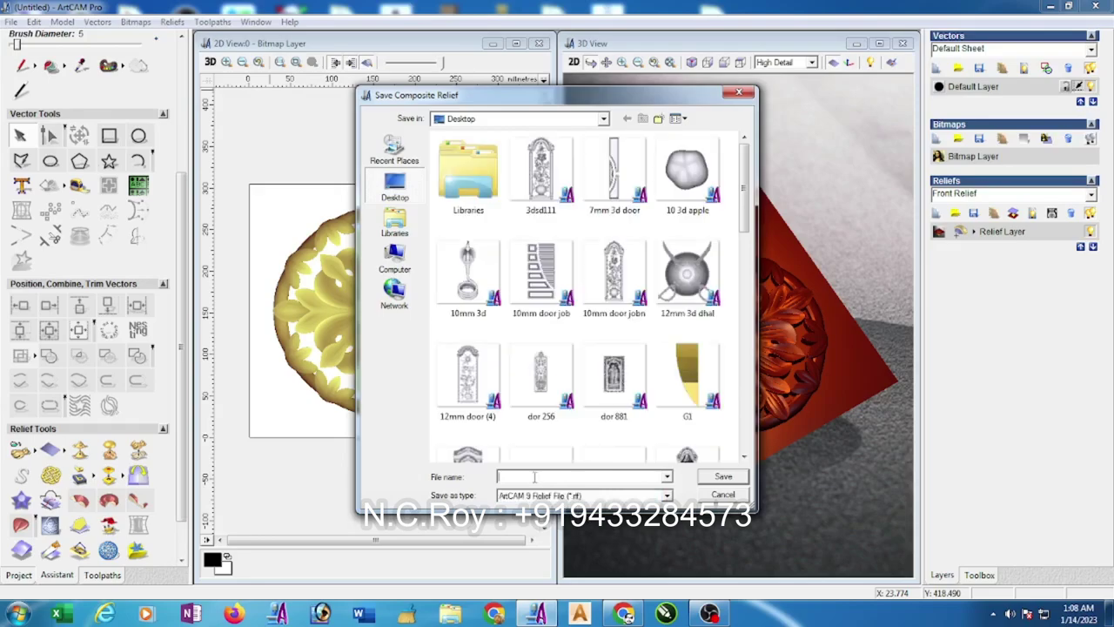
click(584, 476)
text(15)
text(mm 3d rlf)
click(724, 477)
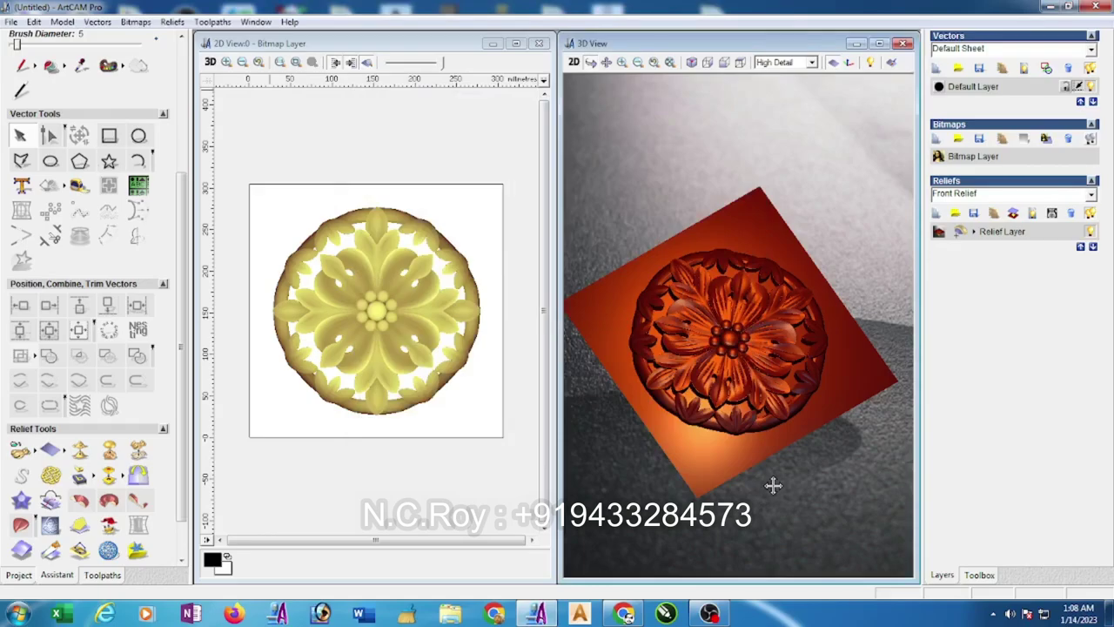
click(1095, 6)
click(570, 339)
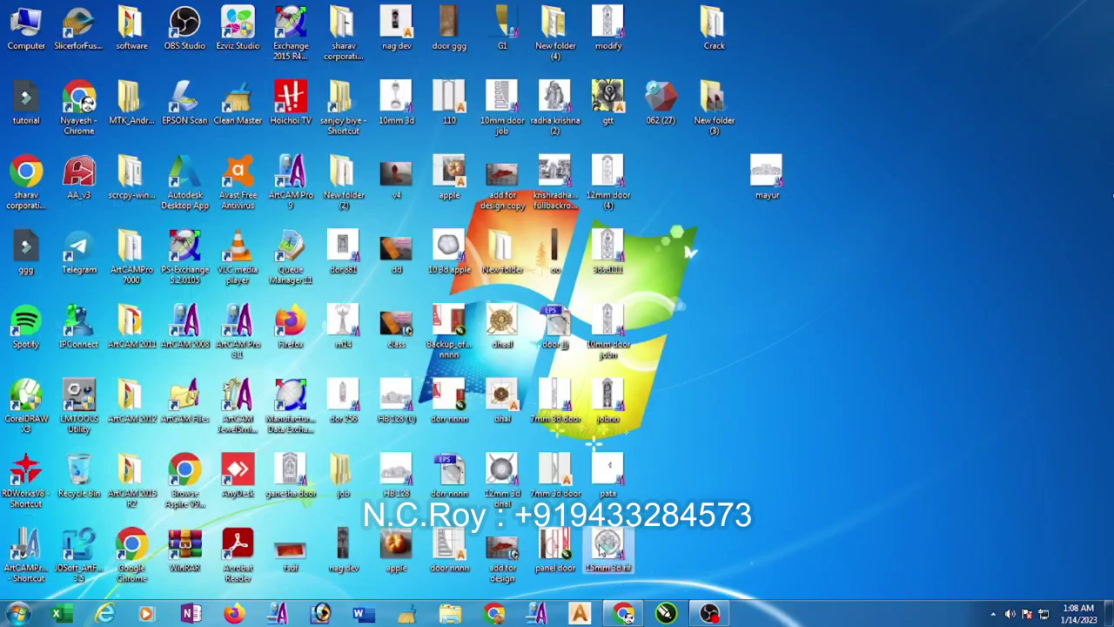
Reopen the saved 15 mm relief file and show it in a maximised, tilted 3D view
double_click(600, 544)
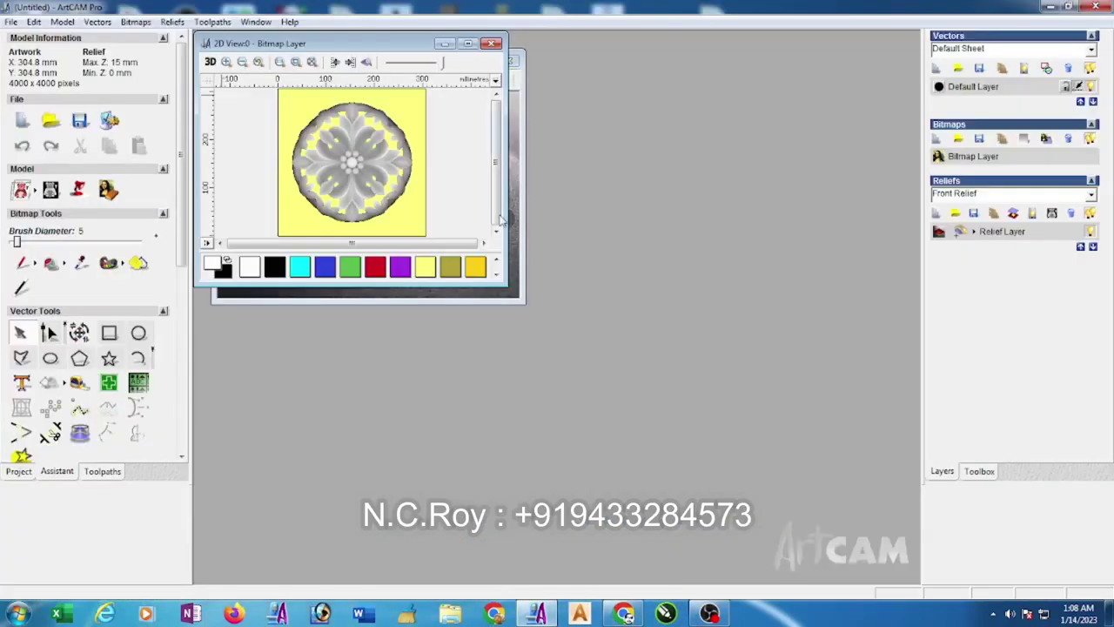
click(515, 209)
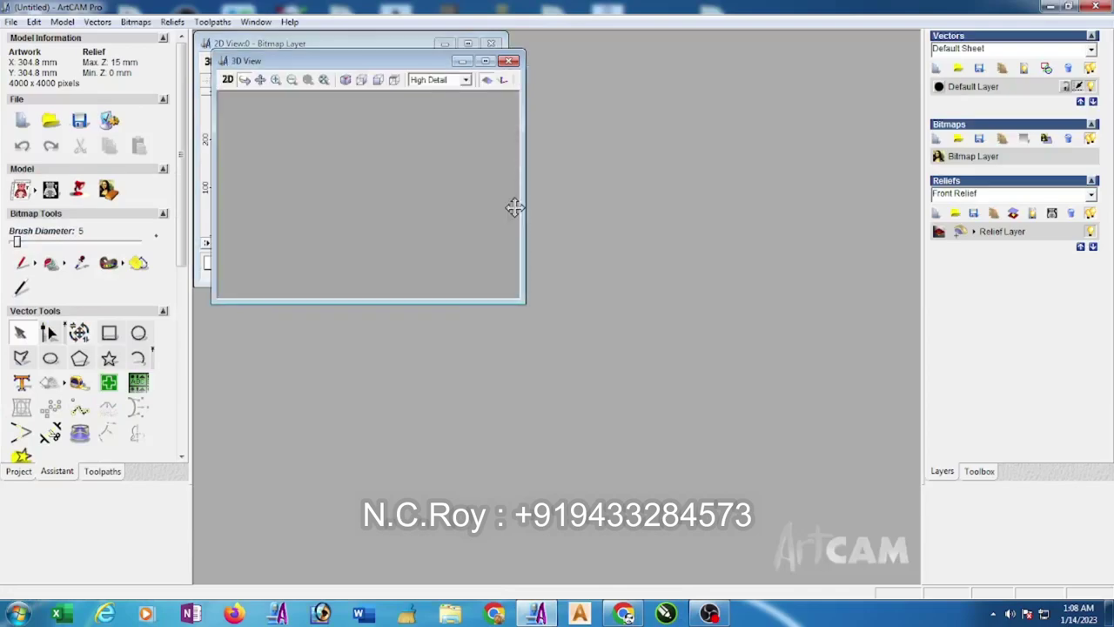
click(493, 43)
mouse_move(664, 440)
mouse_down()
mouse_move(564, 381)
mouse_move(560, 436)
mouse_up()
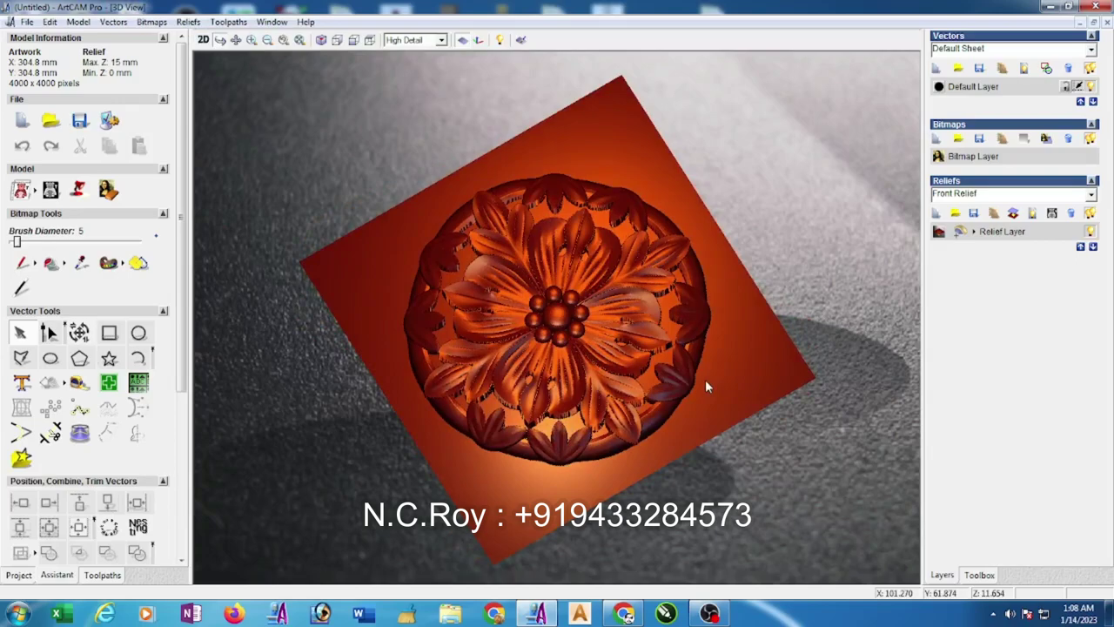